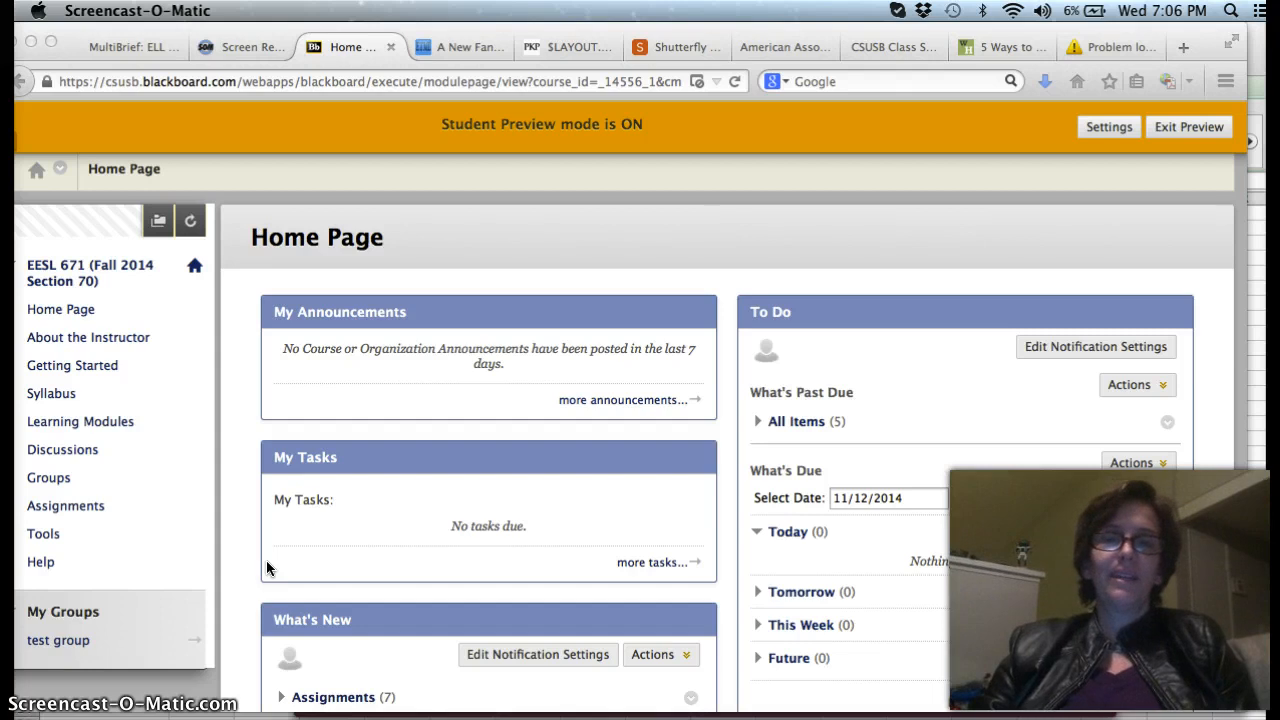
# - Open the Prospectus folder in the course's Assignments area
pyautogui.click(276, 559)
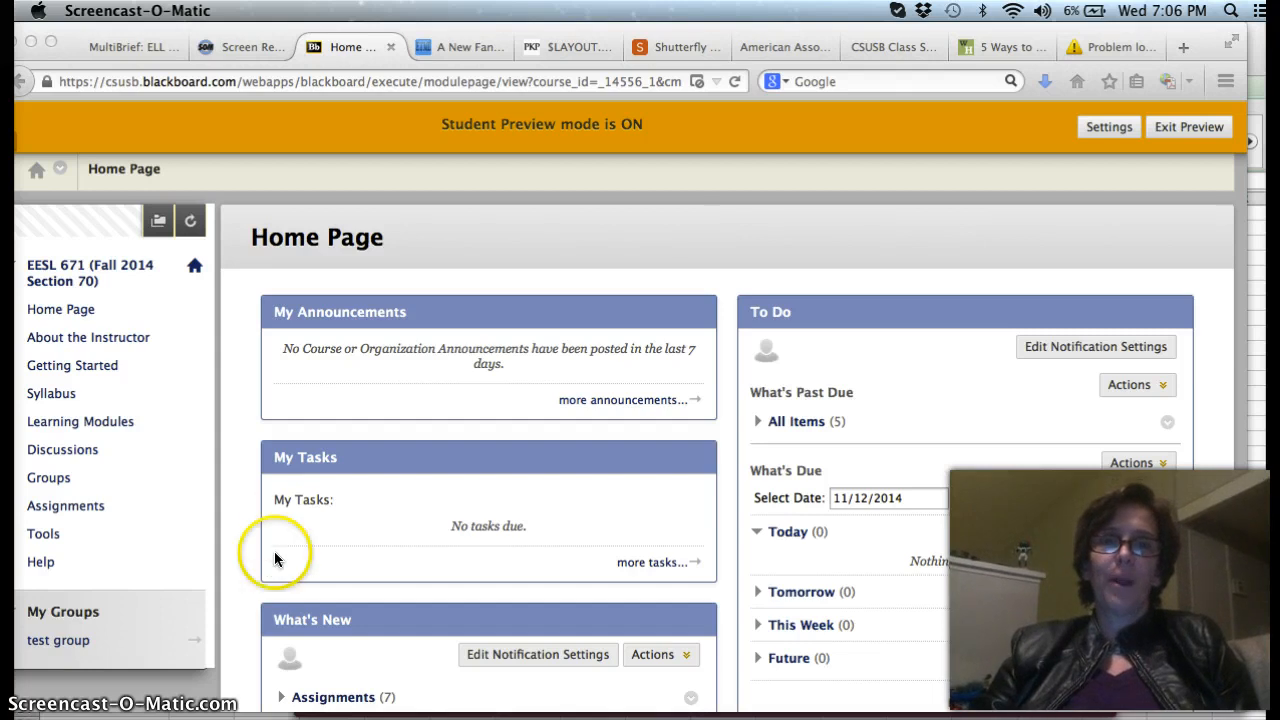
pyautogui.click(58, 512)
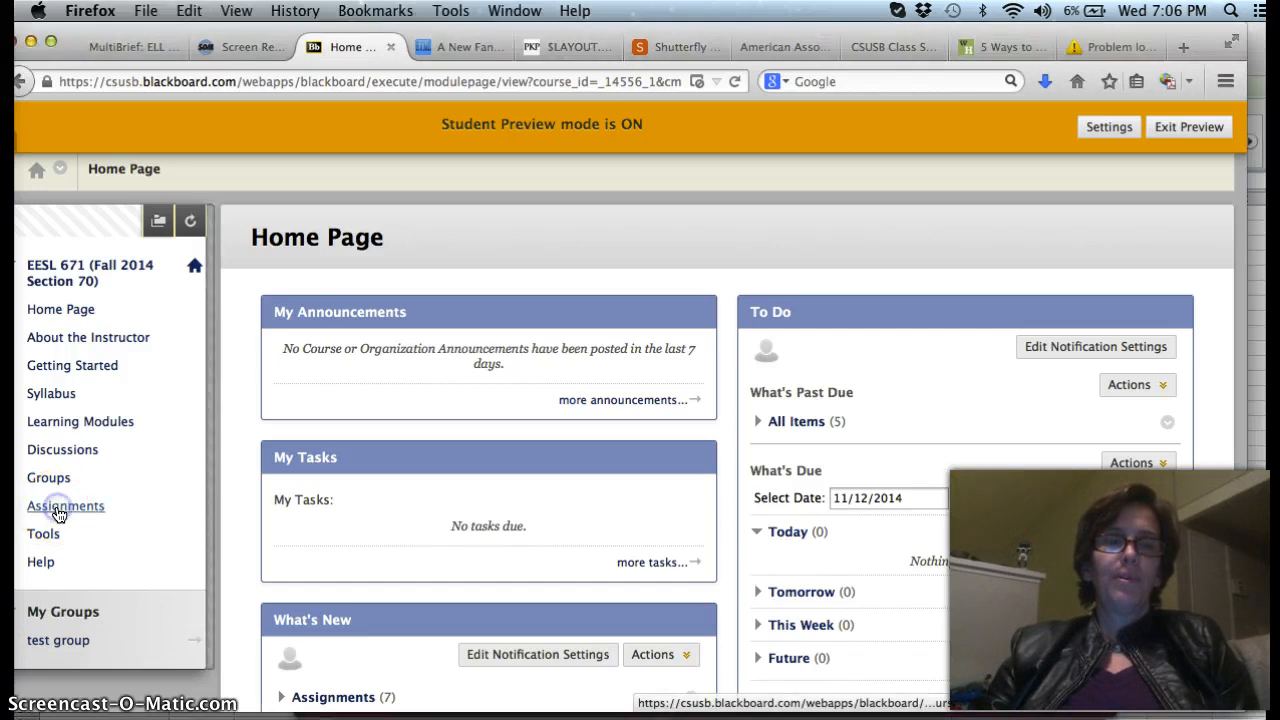
pyautogui.click(58, 512)
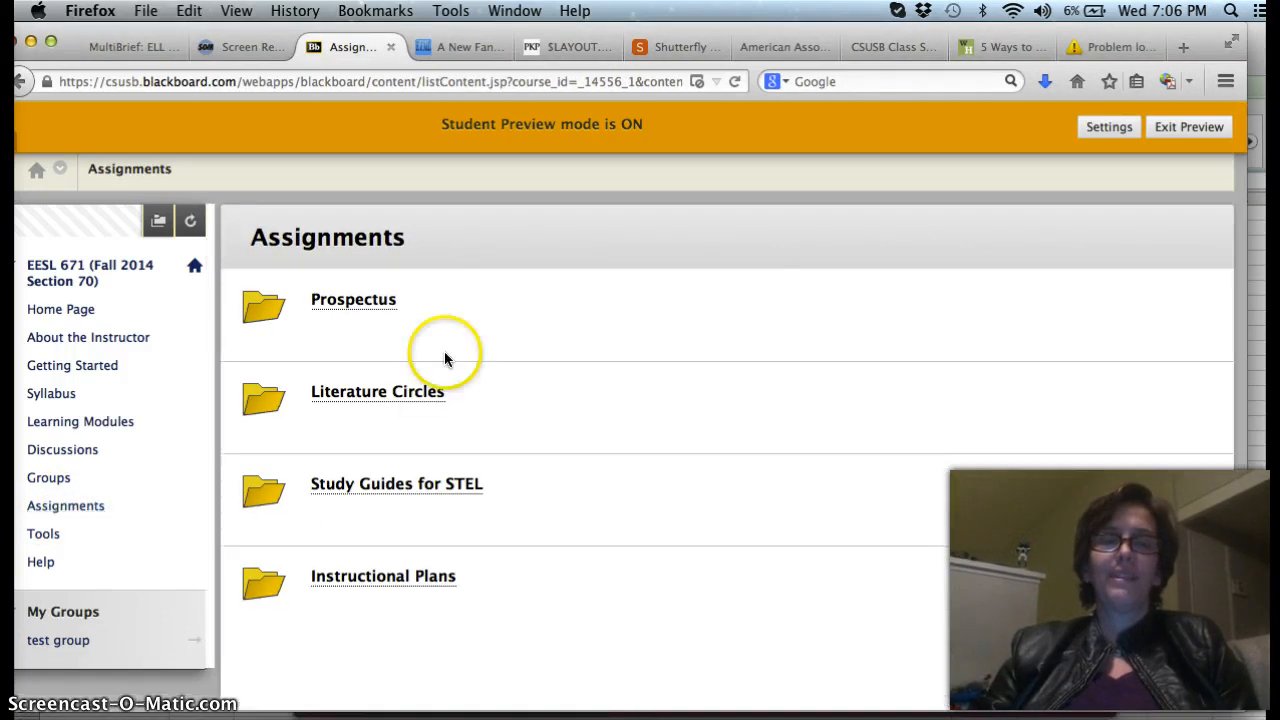
pyautogui.click(364, 303)
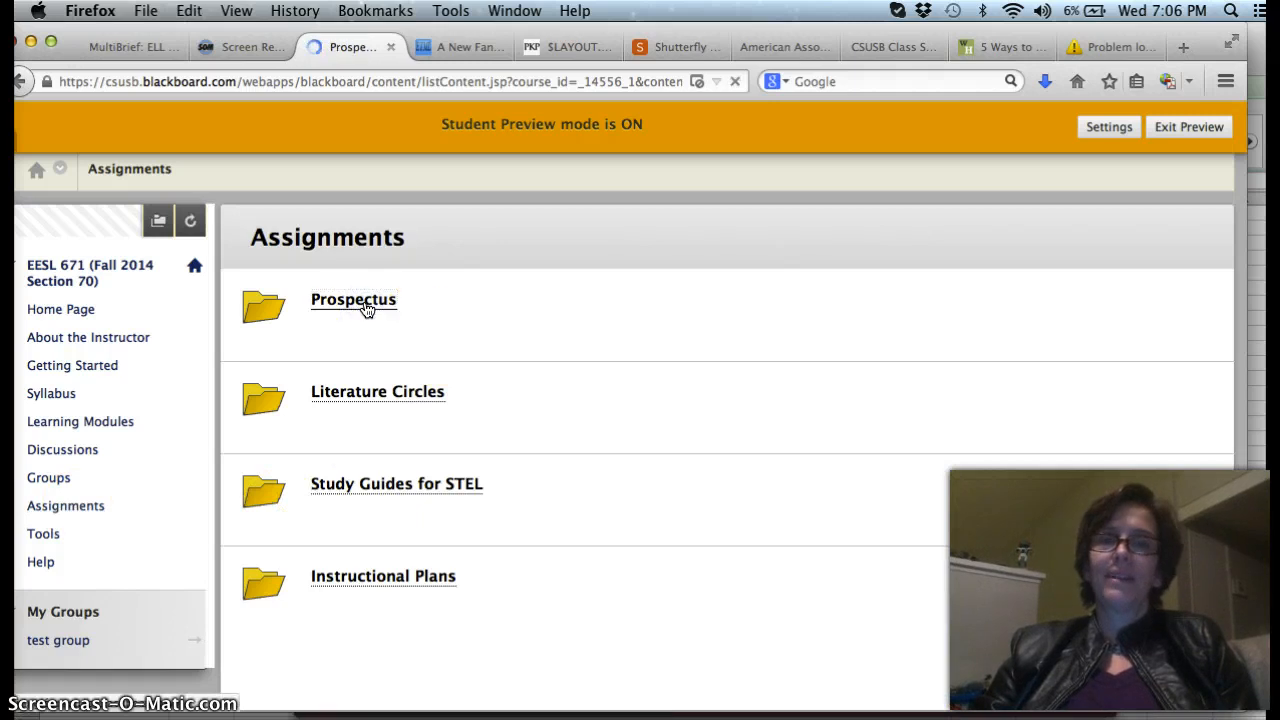
# - Open the Turnitin submission page of the Prospectus assignment through its View/Complete link
pyautogui.scroll(-3, 523, 470)
pyautogui.scroll(-1, 523, 477)
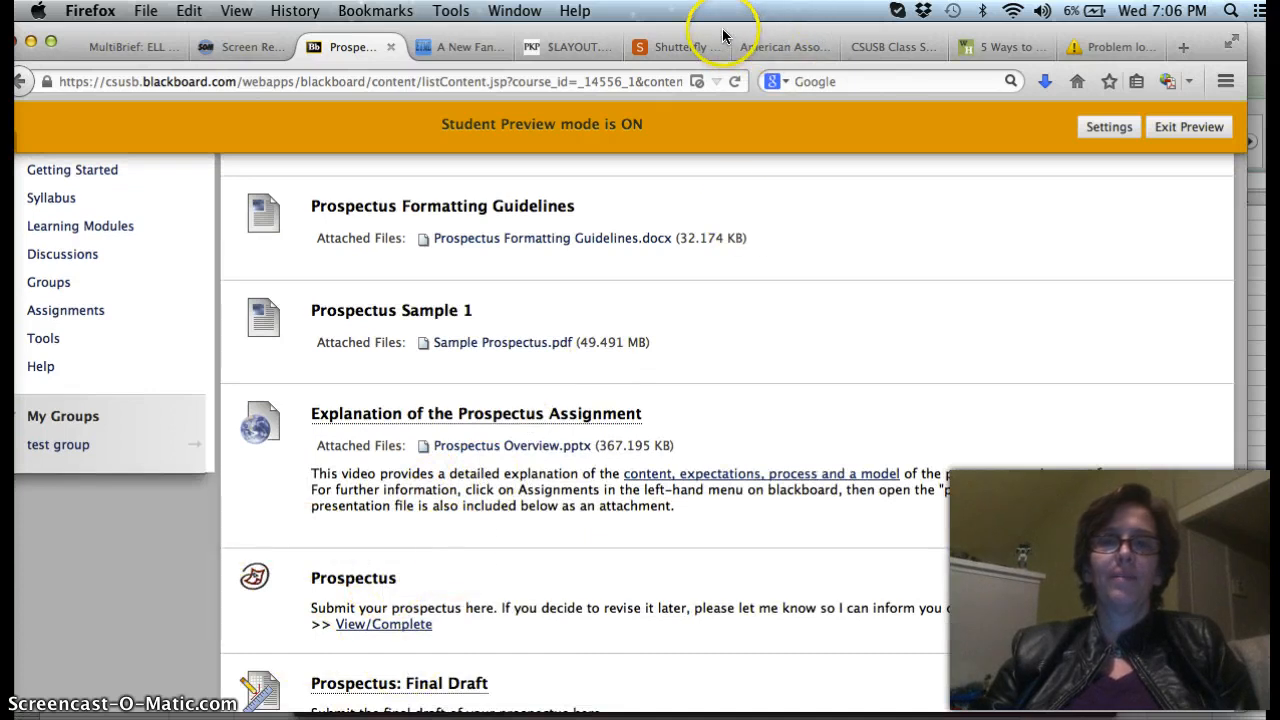
pyautogui.scroll(-1, 525, 420)
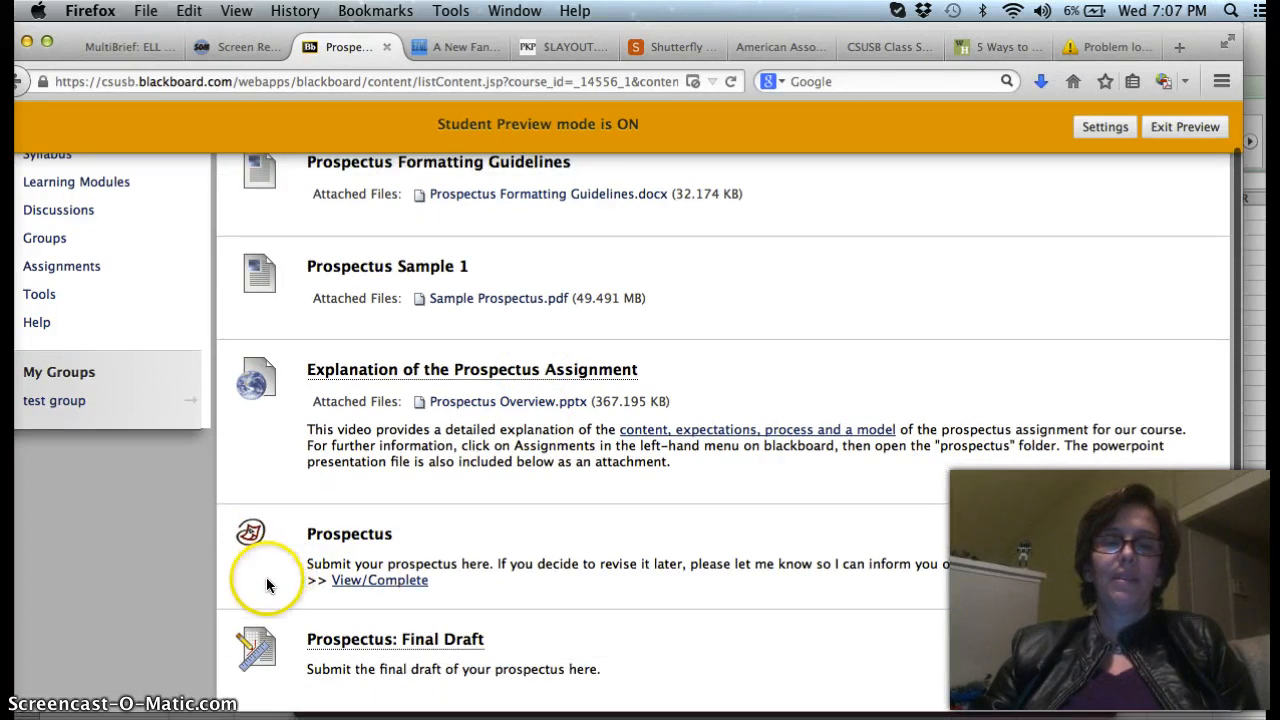
pyautogui.click(370, 584)
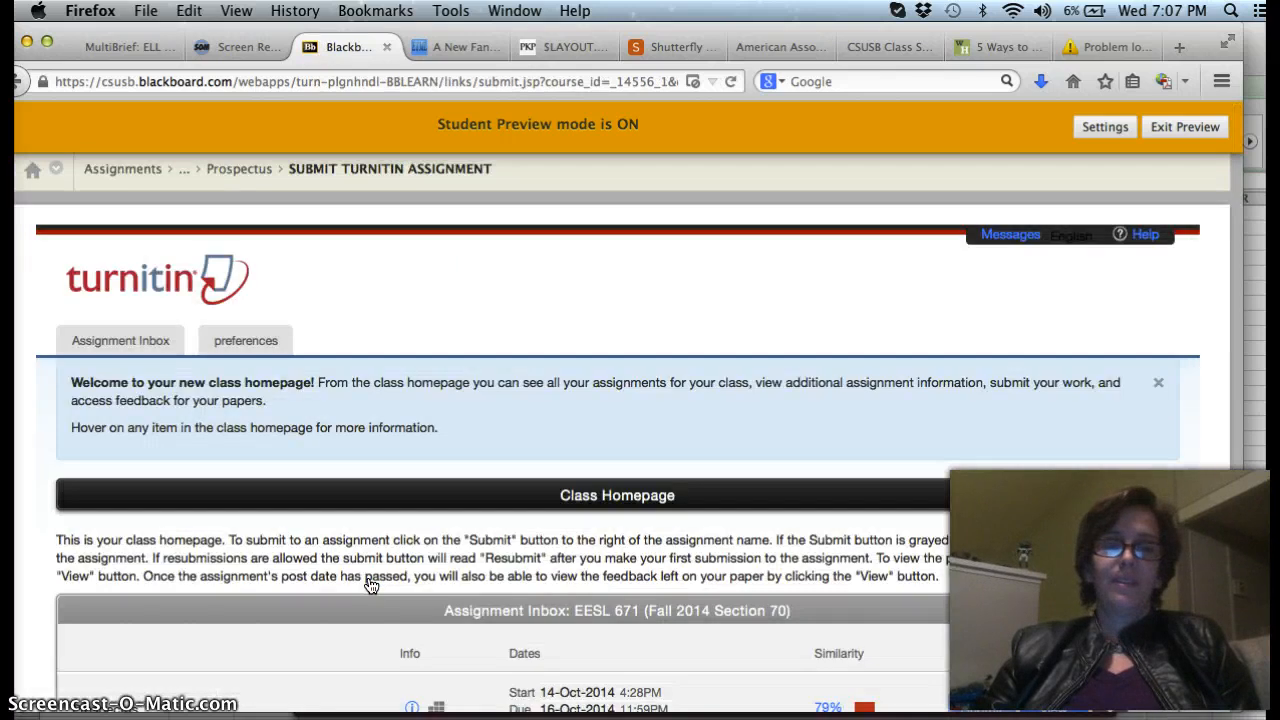
# - Open the submitted Prospectus paper from the Turnitin assignment inbox
pyautogui.scroll(-3, 370, 584)
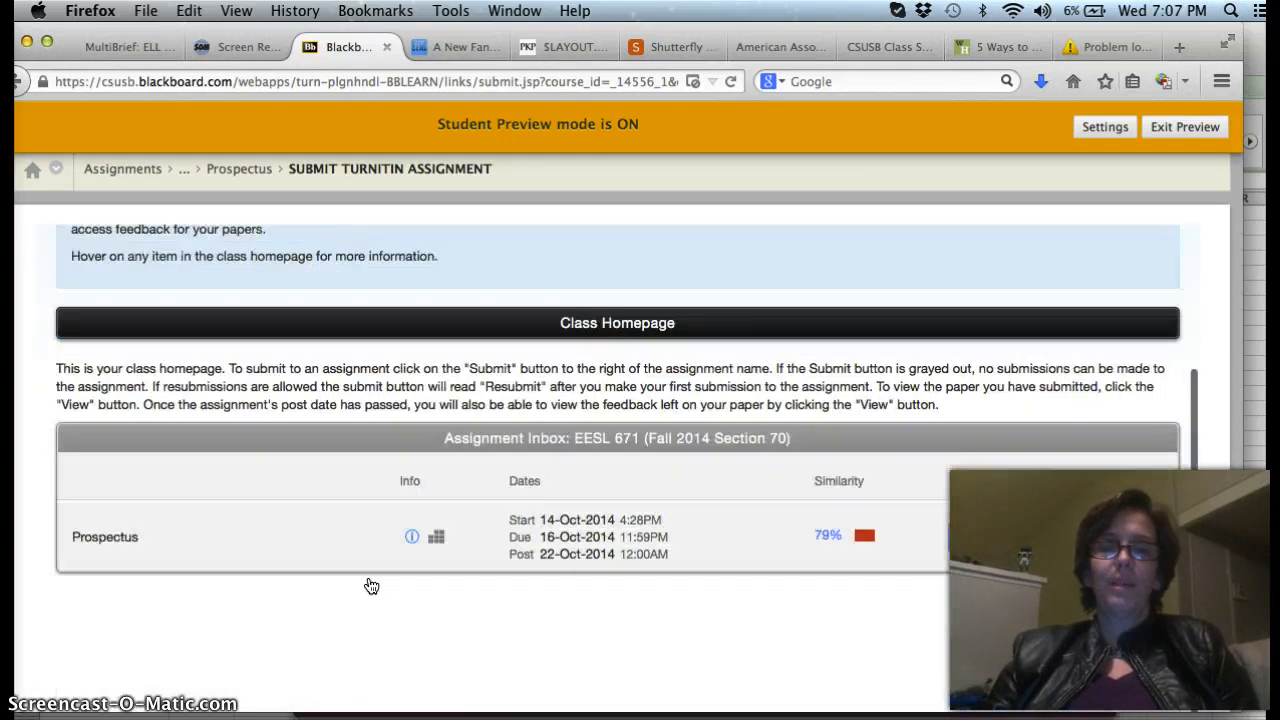
pyautogui.scroll(-2, 765, 233)
pyautogui.click(667, 424)
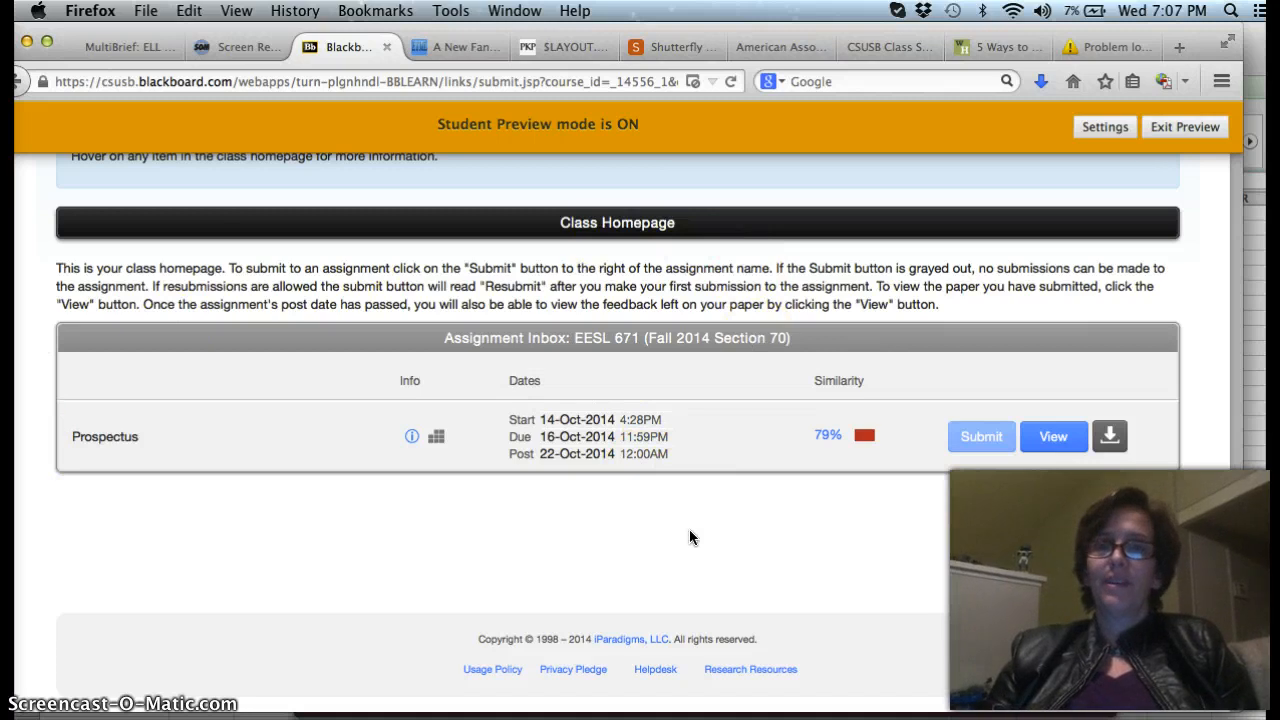
pyautogui.click(1053, 442)
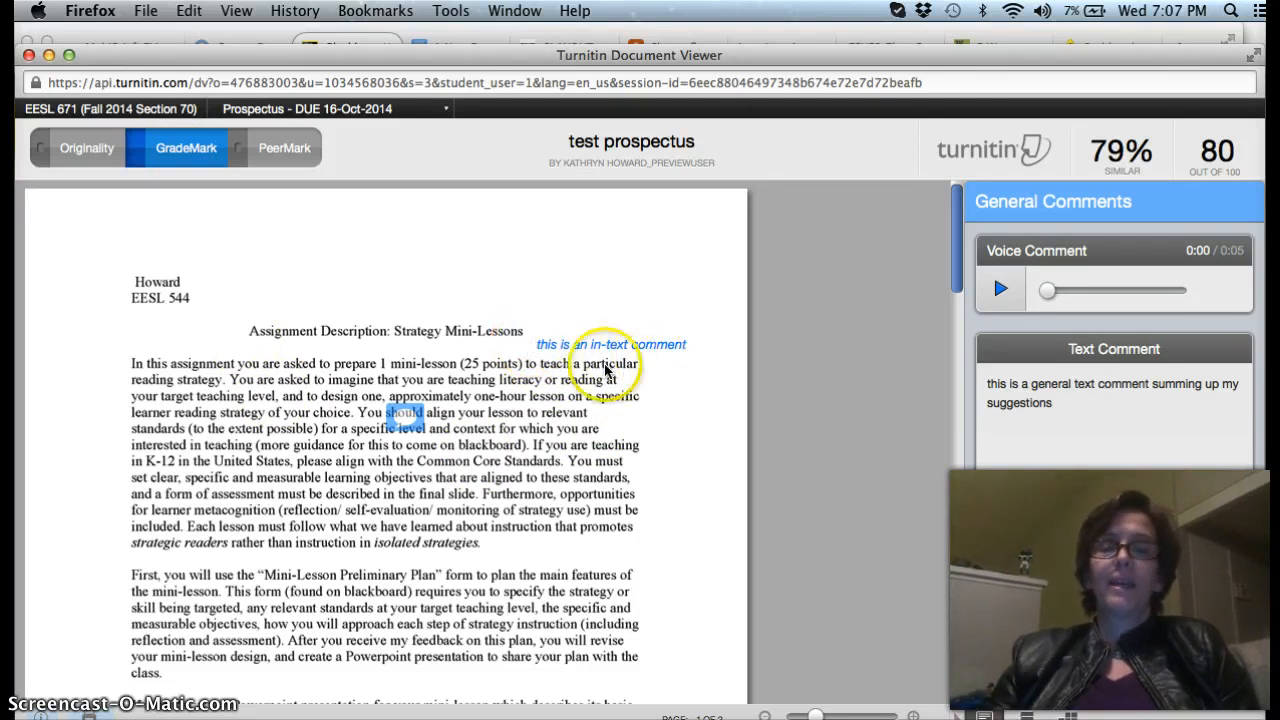
# - Read the dialogue box comment attached to the first paragraph of the paper, then collapse it
pyautogui.moveTo(397, 412)
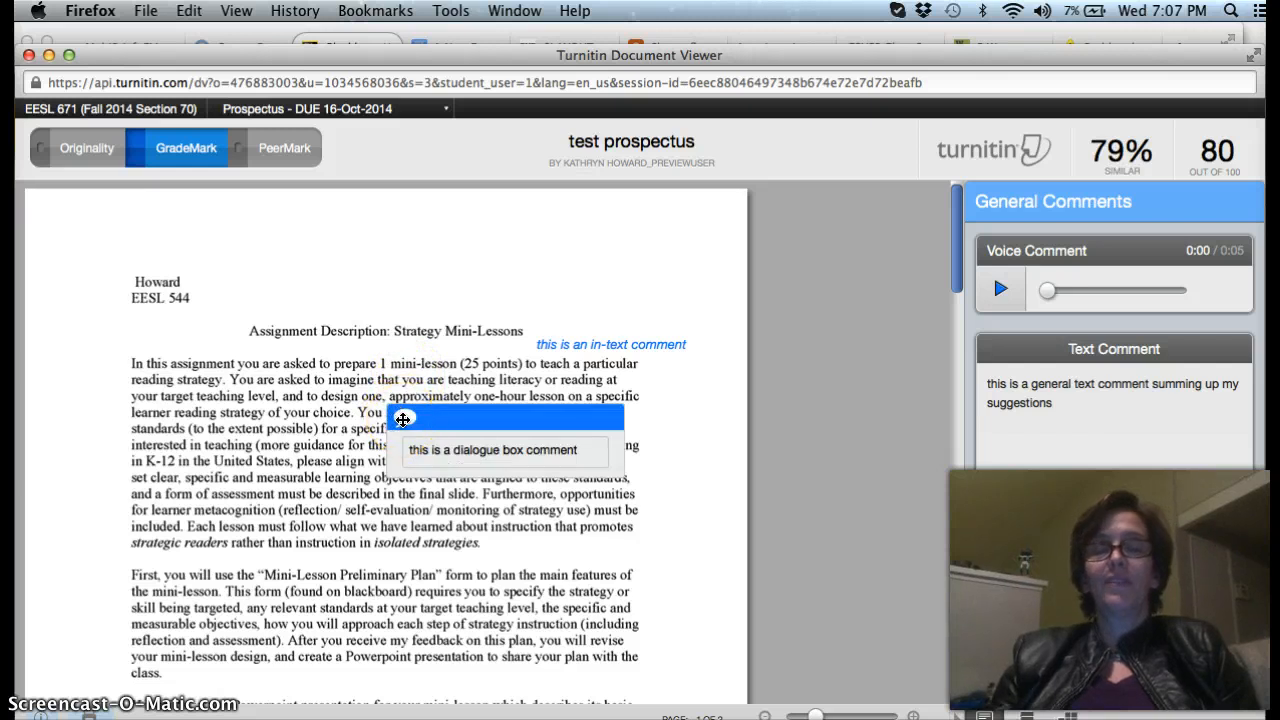
pyautogui.click(388, 368)
pyautogui.click(397, 417)
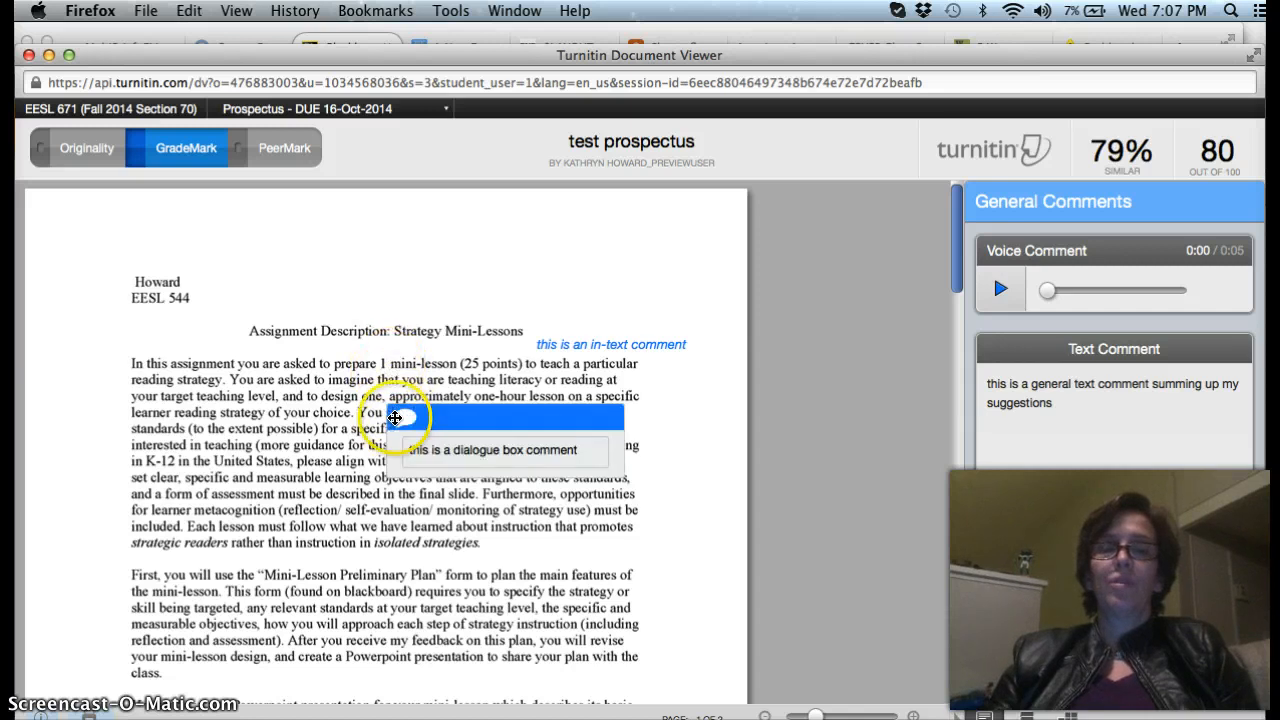
pyautogui.click(385, 345)
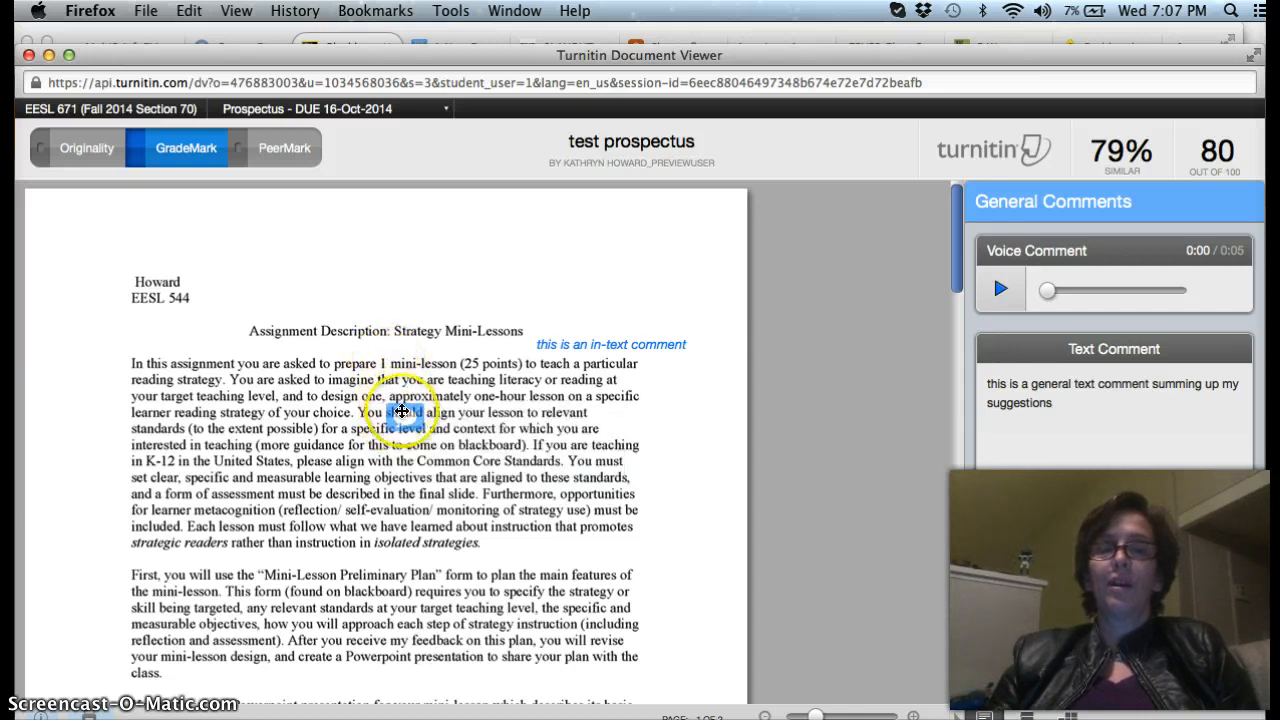
pyautogui.click(405, 425)
pyautogui.click(395, 350)
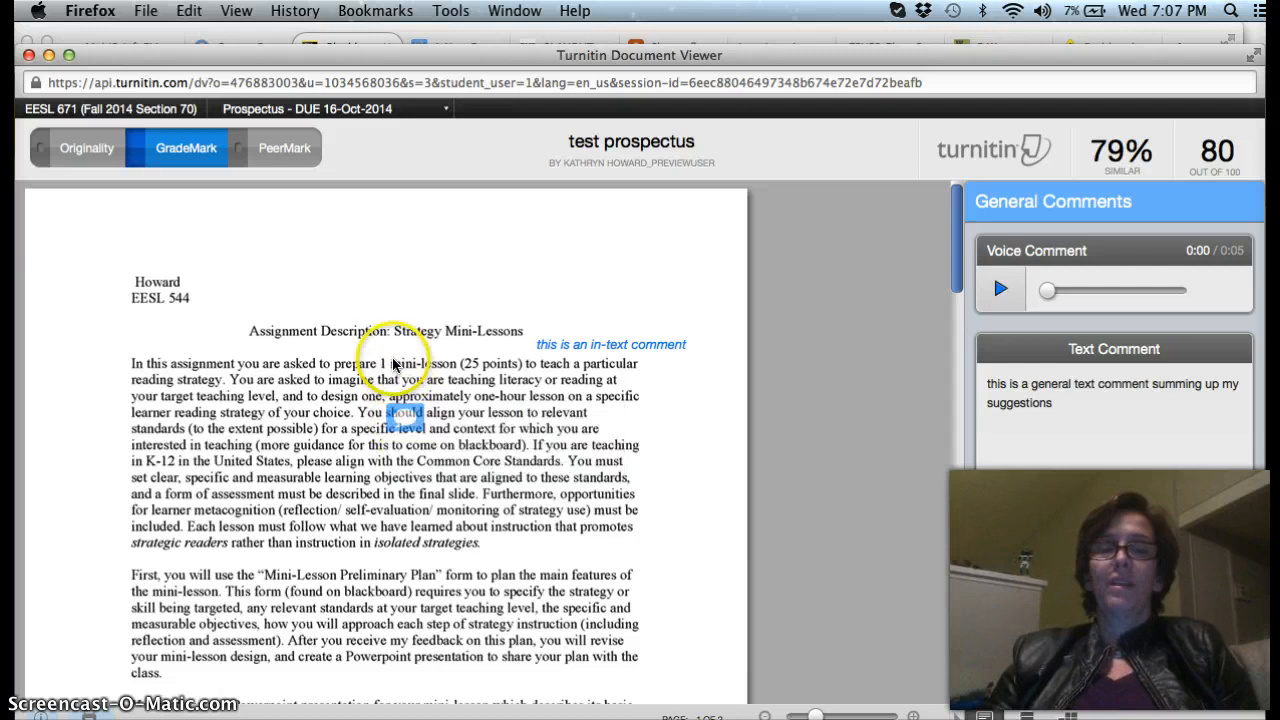
pyautogui.click(403, 416)
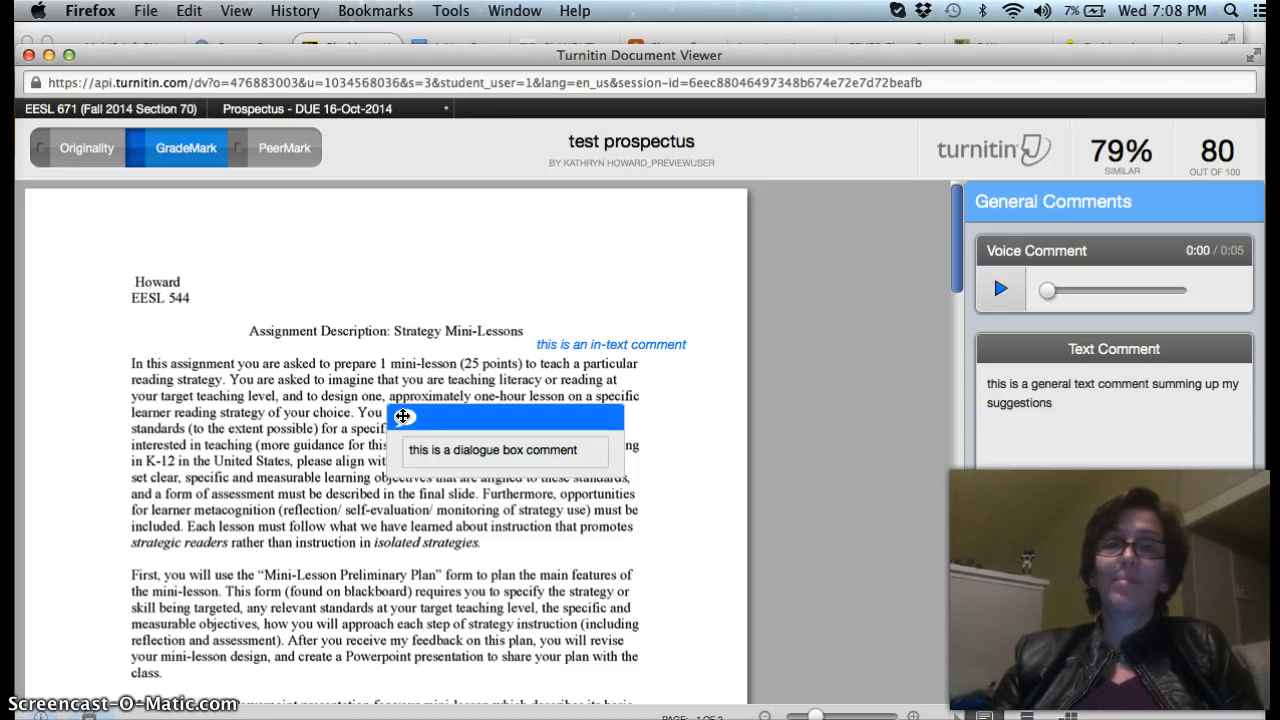
pyautogui.click(468, 528)
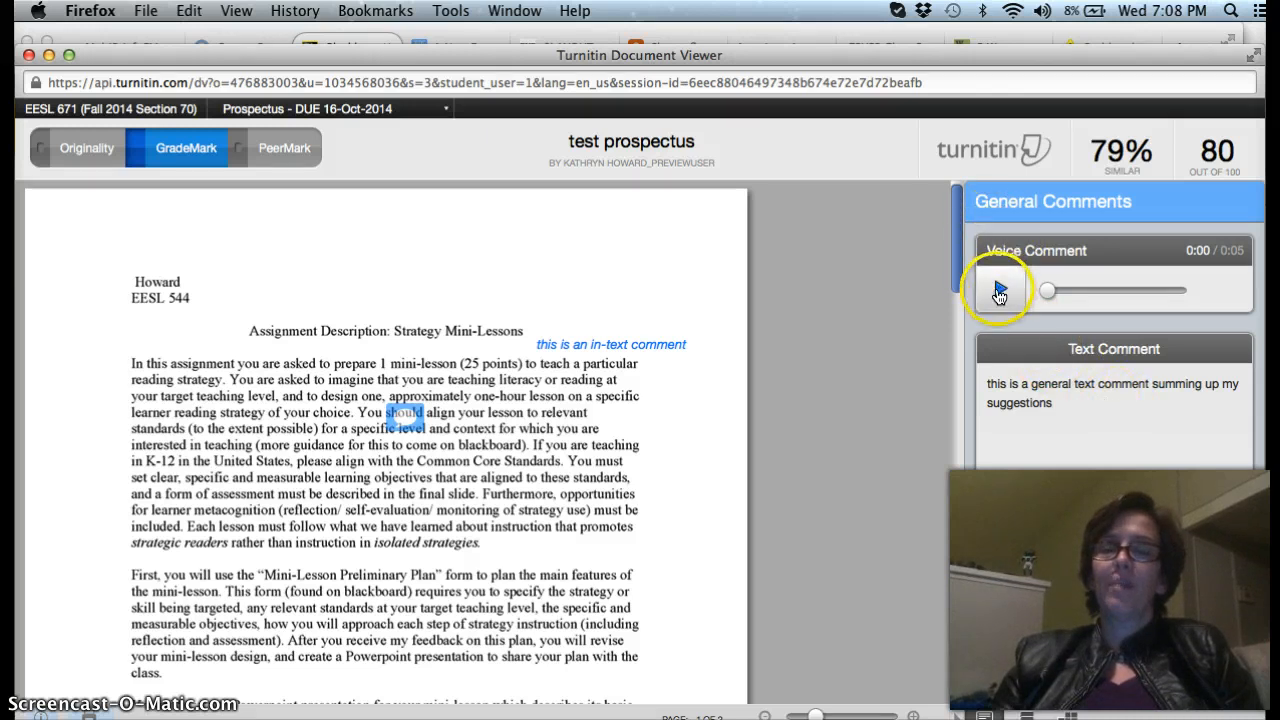
# - Play the instructor's voice comment and look through the marked paper
pyautogui.click(1000, 292)
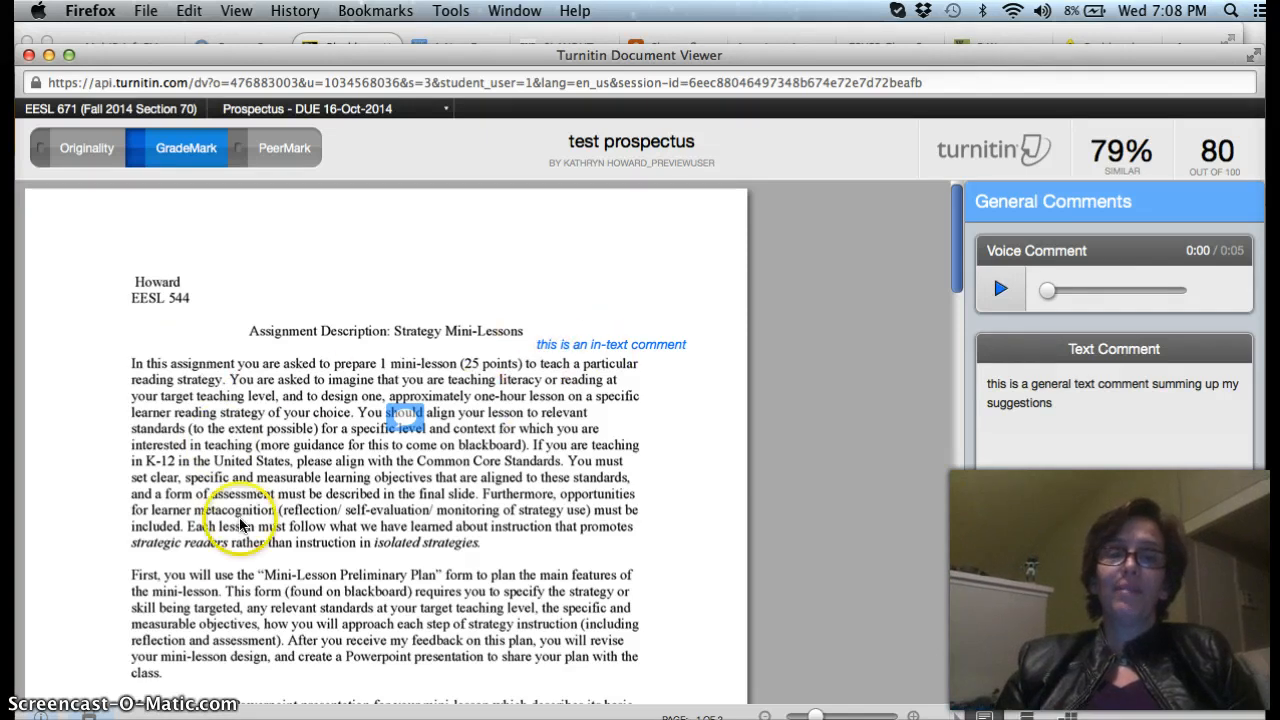
pyautogui.scroll(-4, 230, 565)
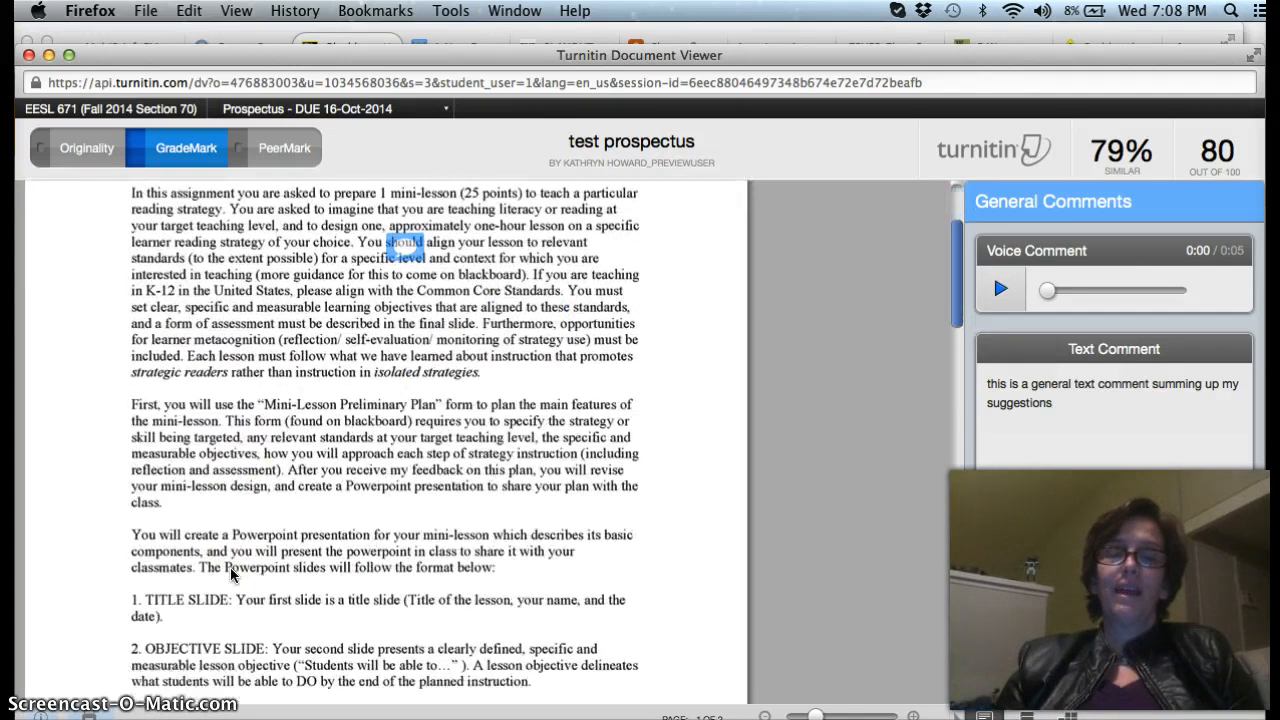
pyautogui.scroll(1, 230, 573)
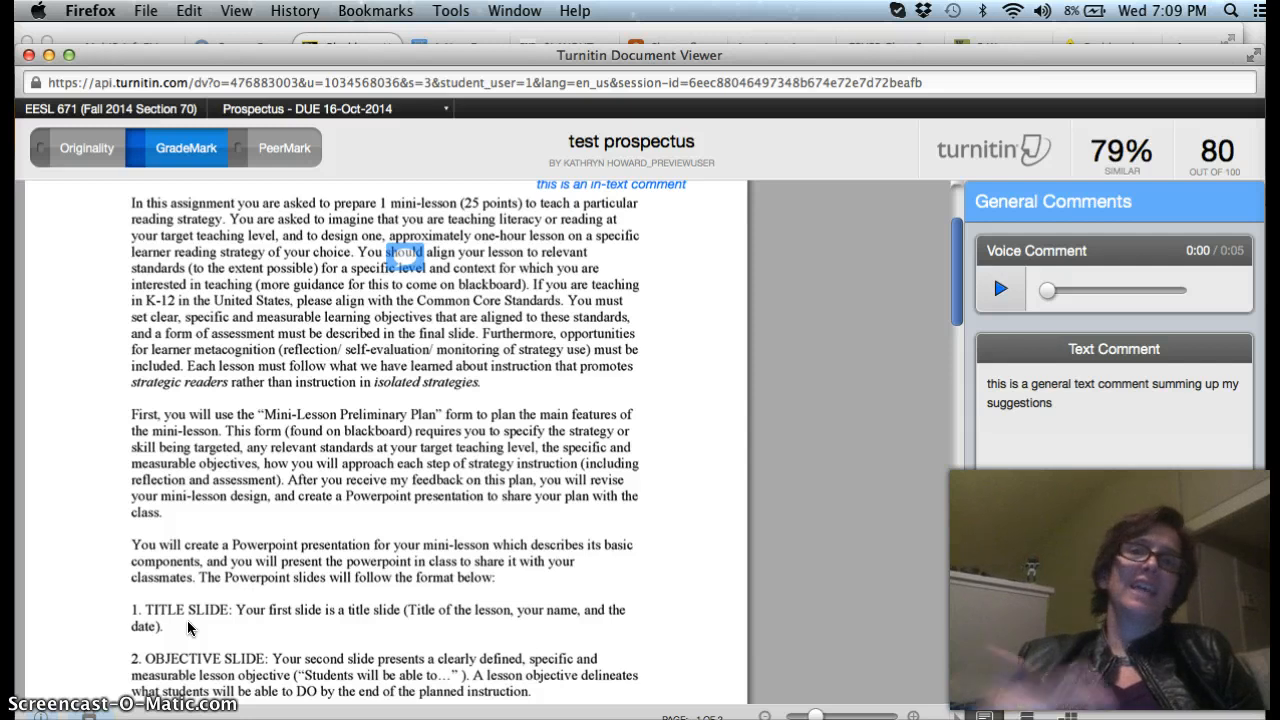
# - View the paper's Originality report, then close the document viewer and return to the Prospectus folder
pyautogui.click(88, 150)
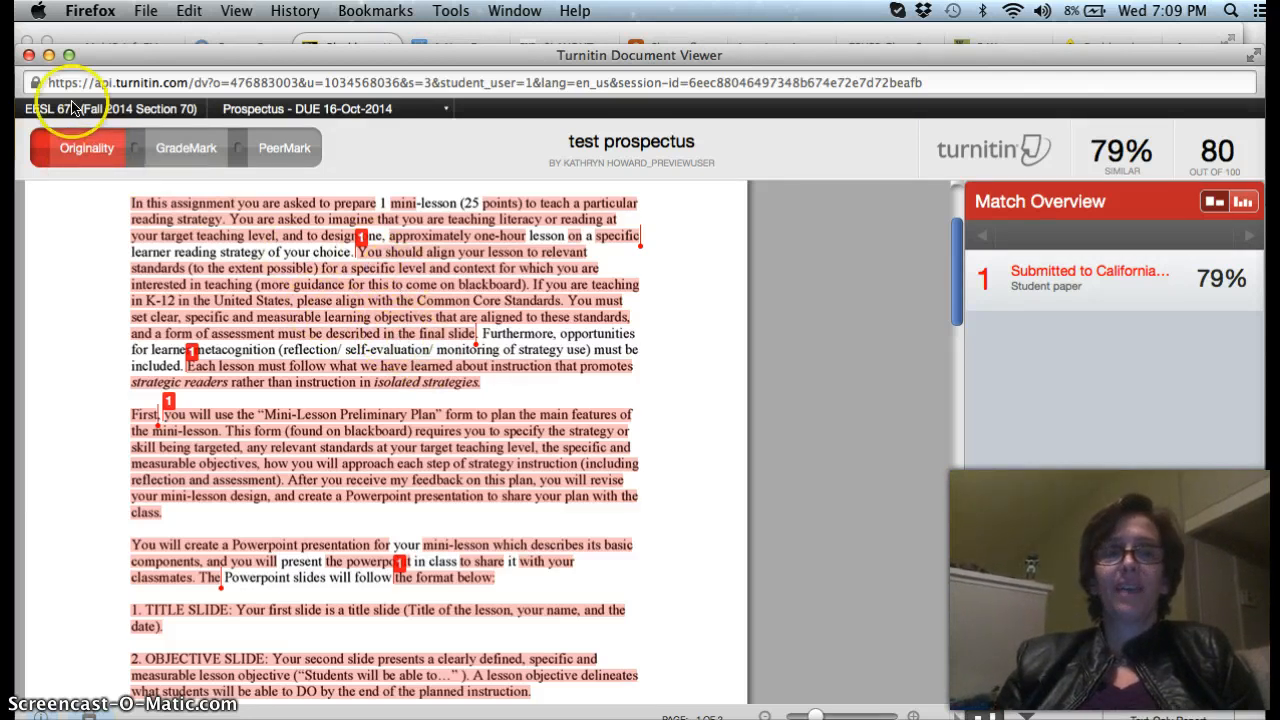
pyautogui.click(28, 55)
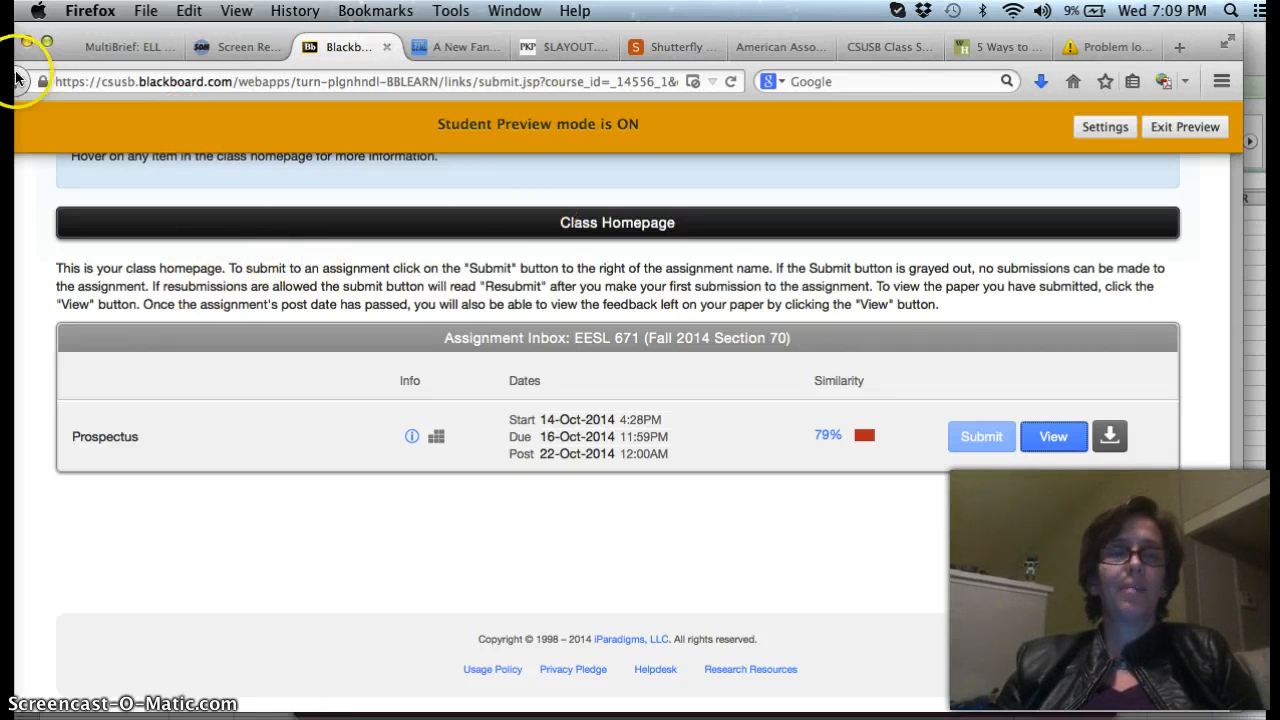
pyautogui.click(16, 79)
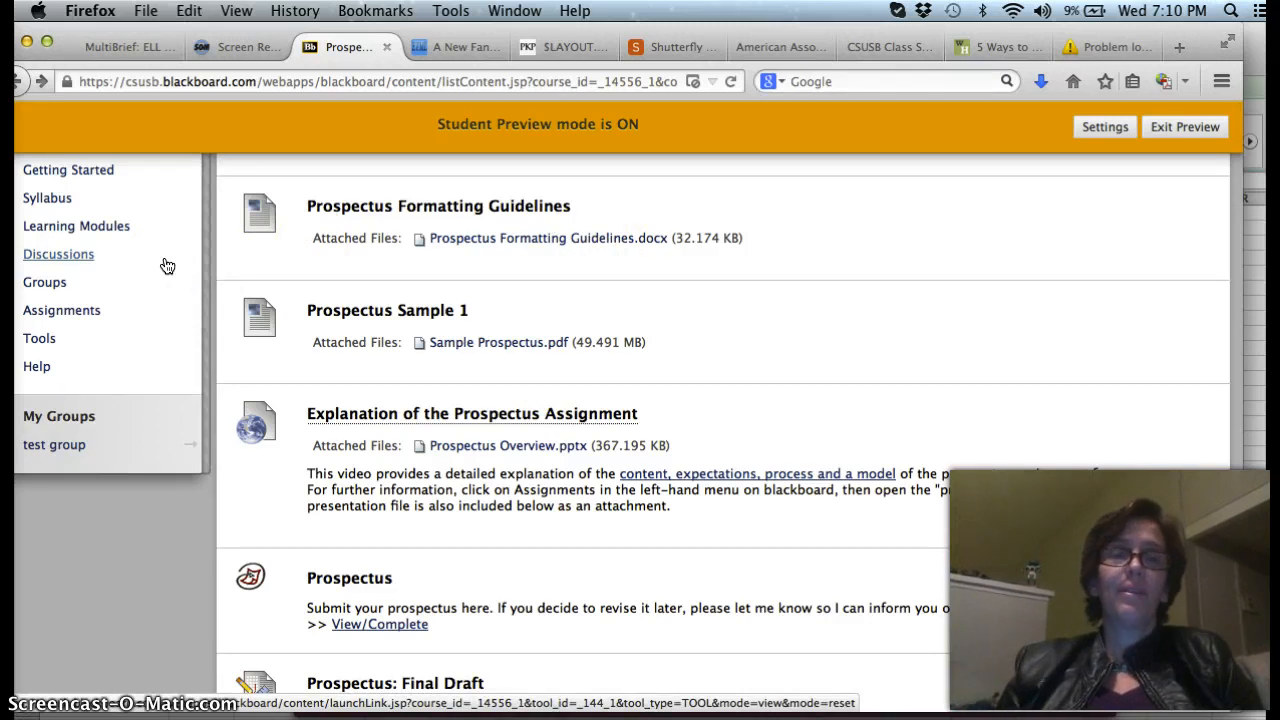
# - Open My Grades from the course's Tools page
pyautogui.click(38, 340)
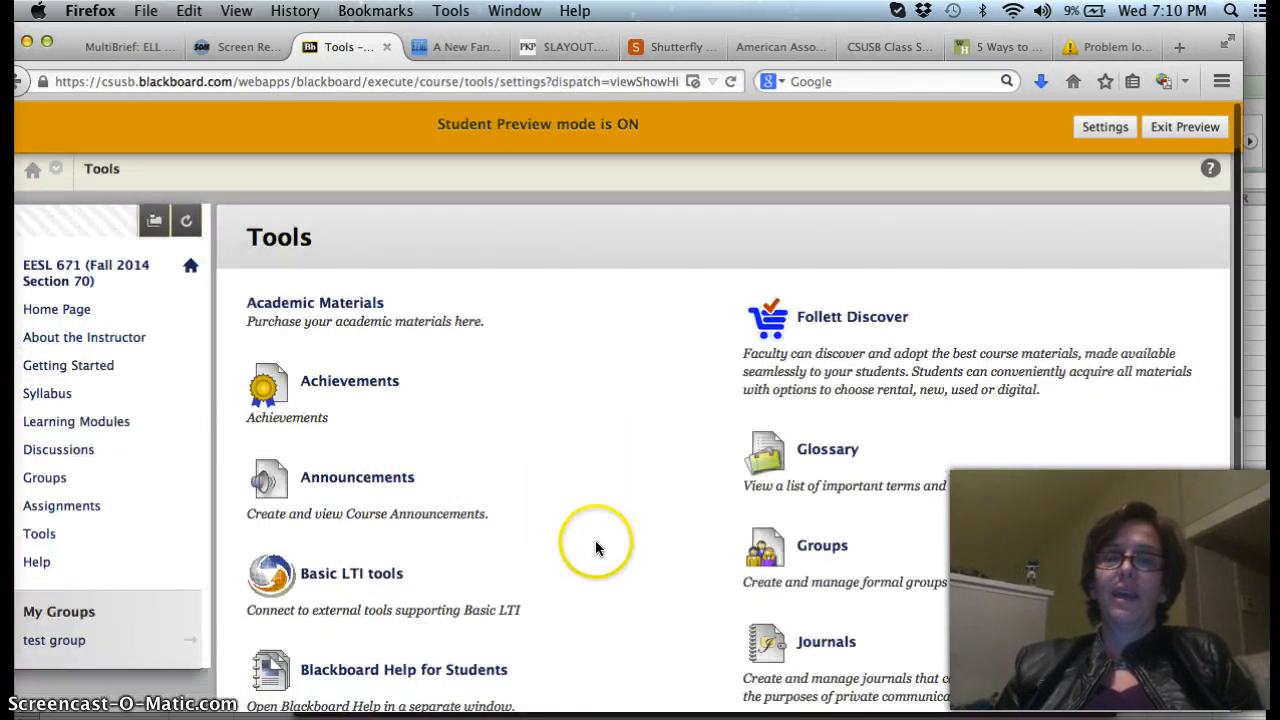
pyautogui.scroll(-5, 593, 541)
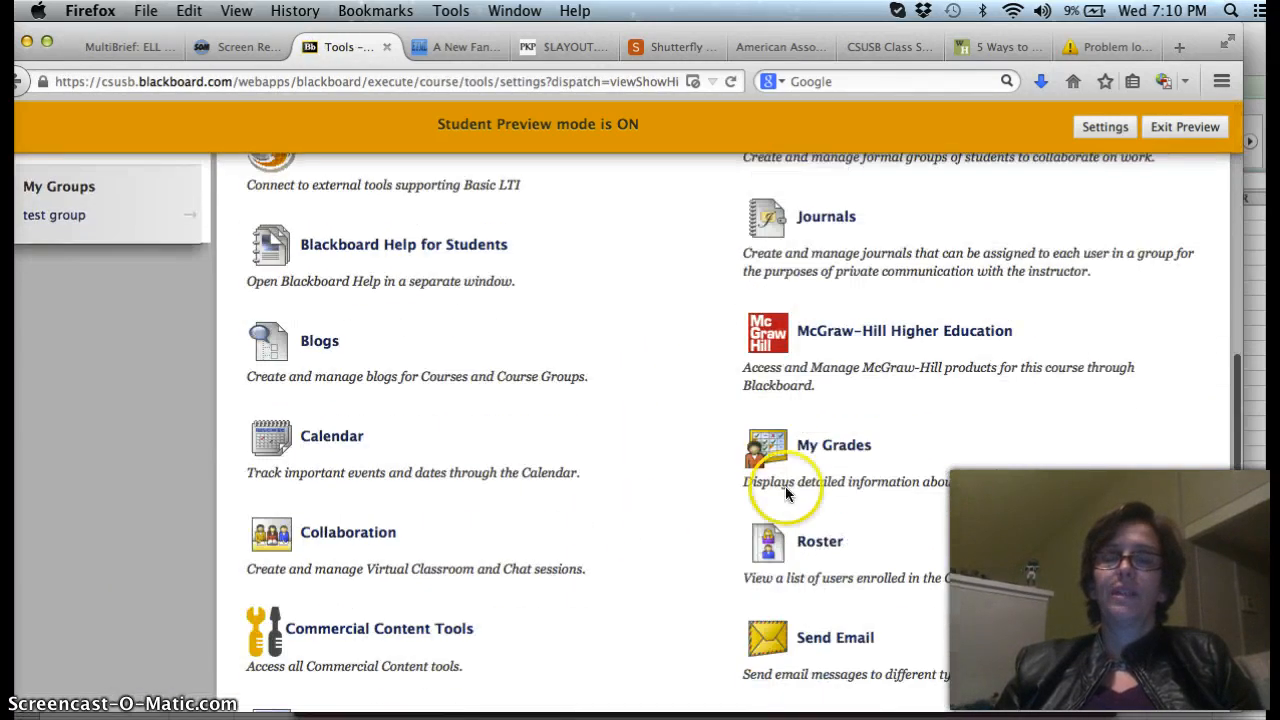
pyautogui.click(823, 450)
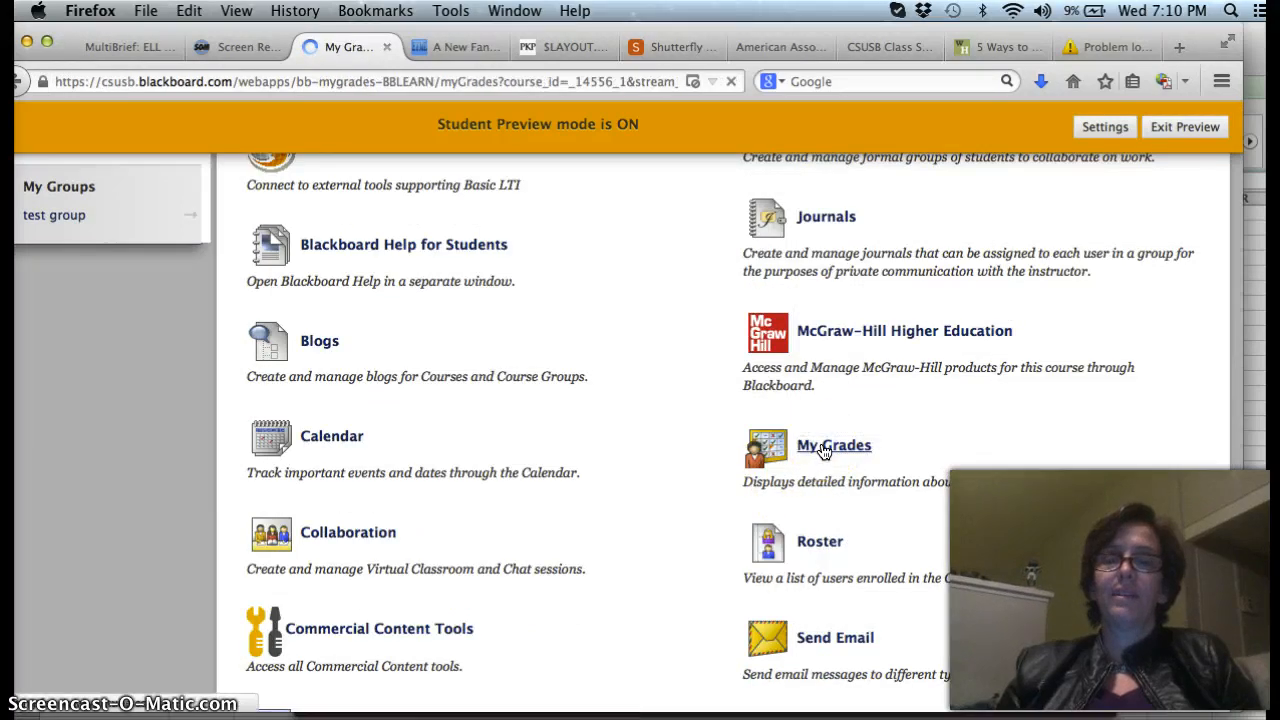
# - Read the feedback comment beside the Instructional Plan A Initial Template grade, then close it
pyautogui.scroll(-3, 566, 528)
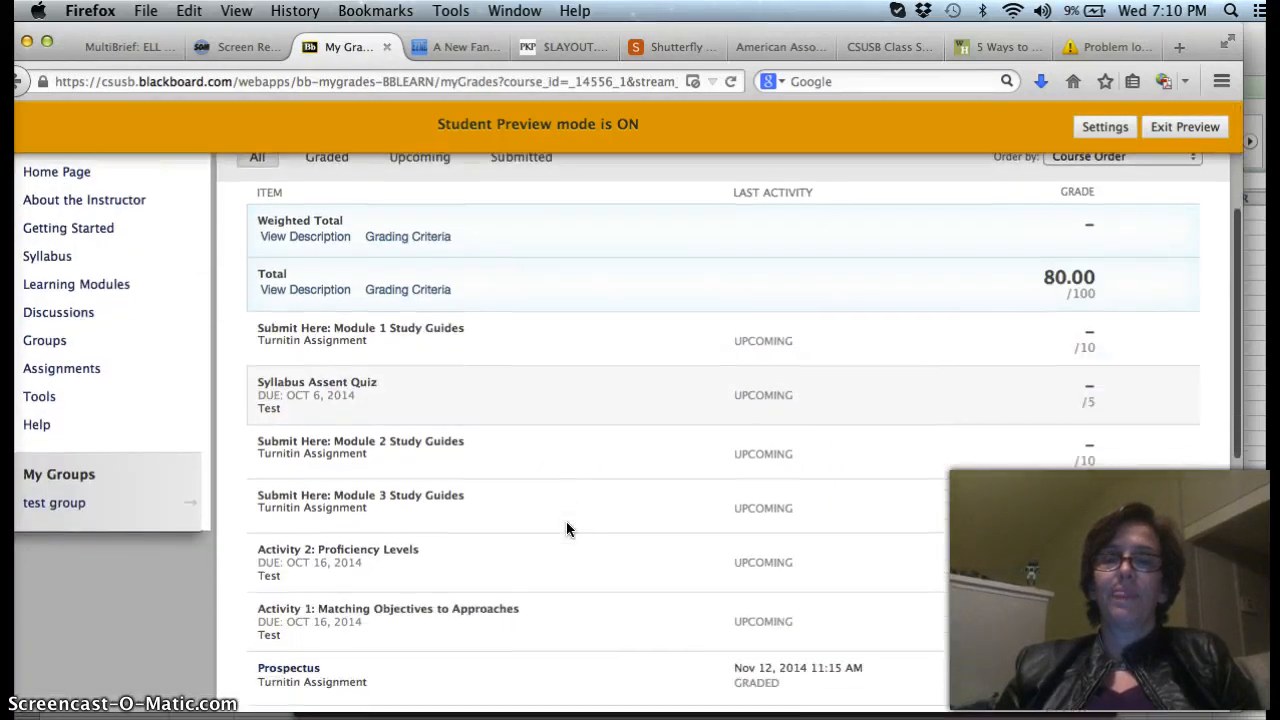
pyautogui.scroll(-8, 566, 525)
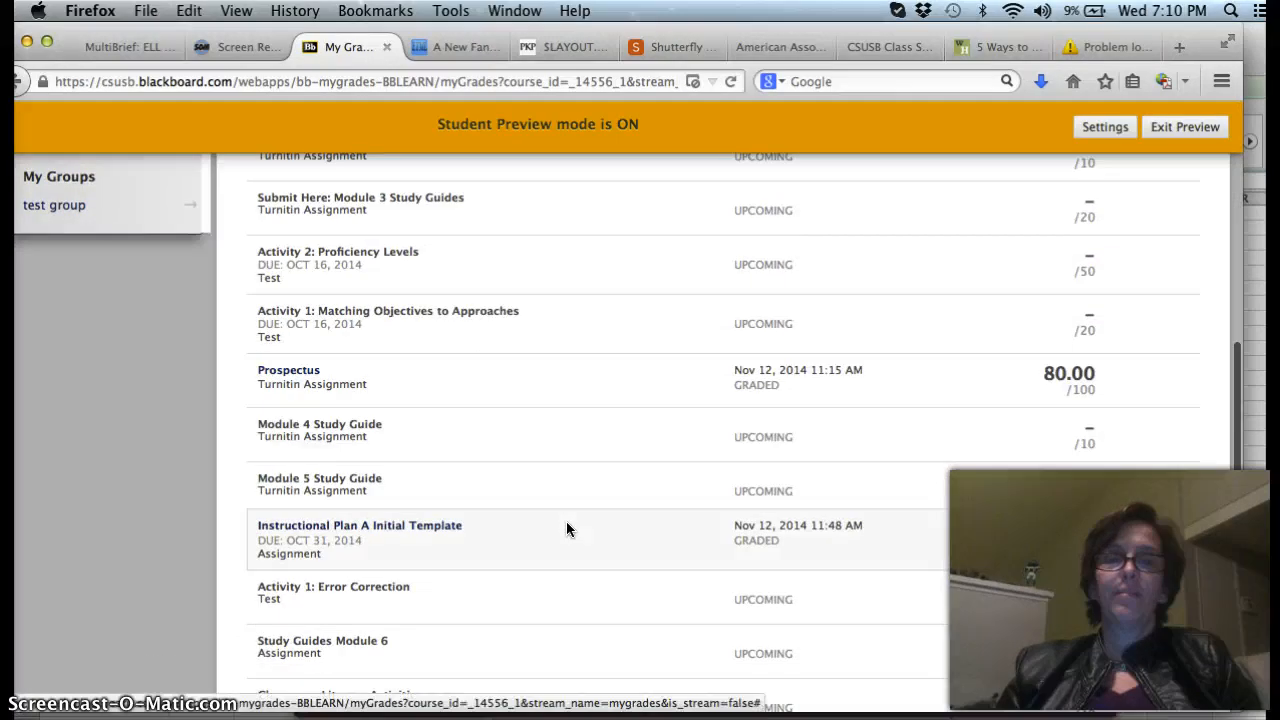
pyautogui.click(436, 455)
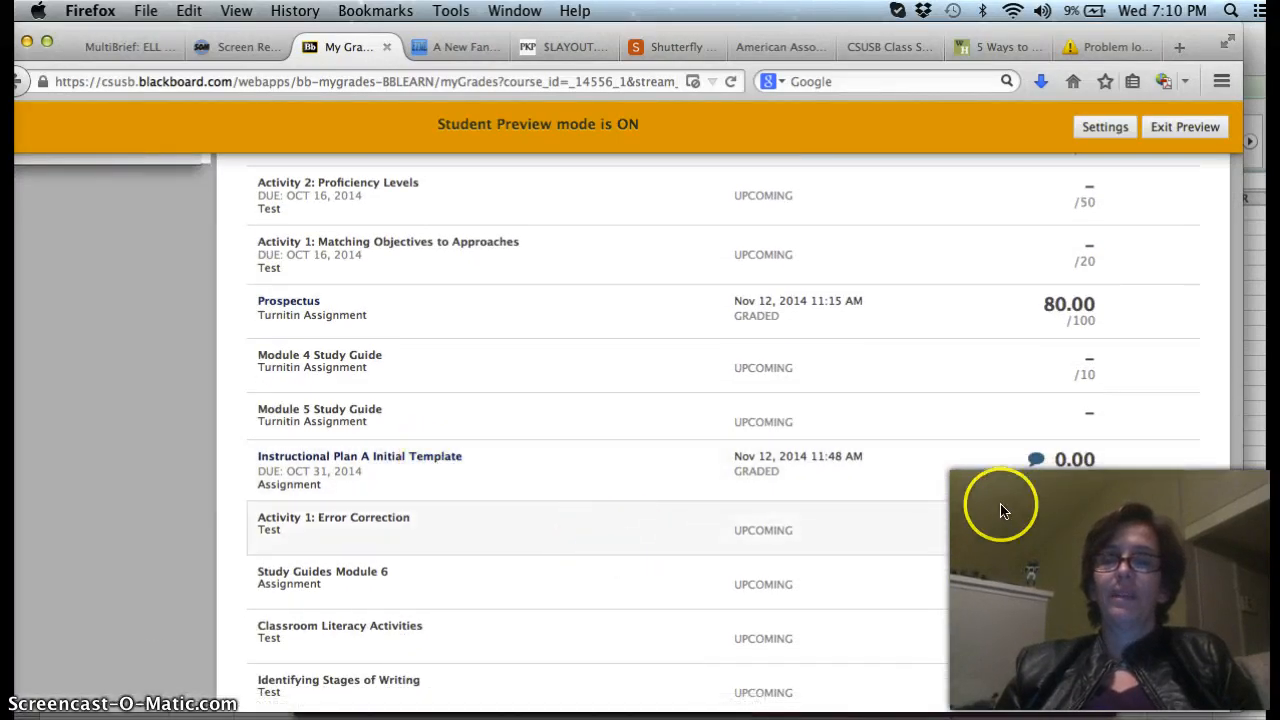
pyautogui.click(1034, 461)
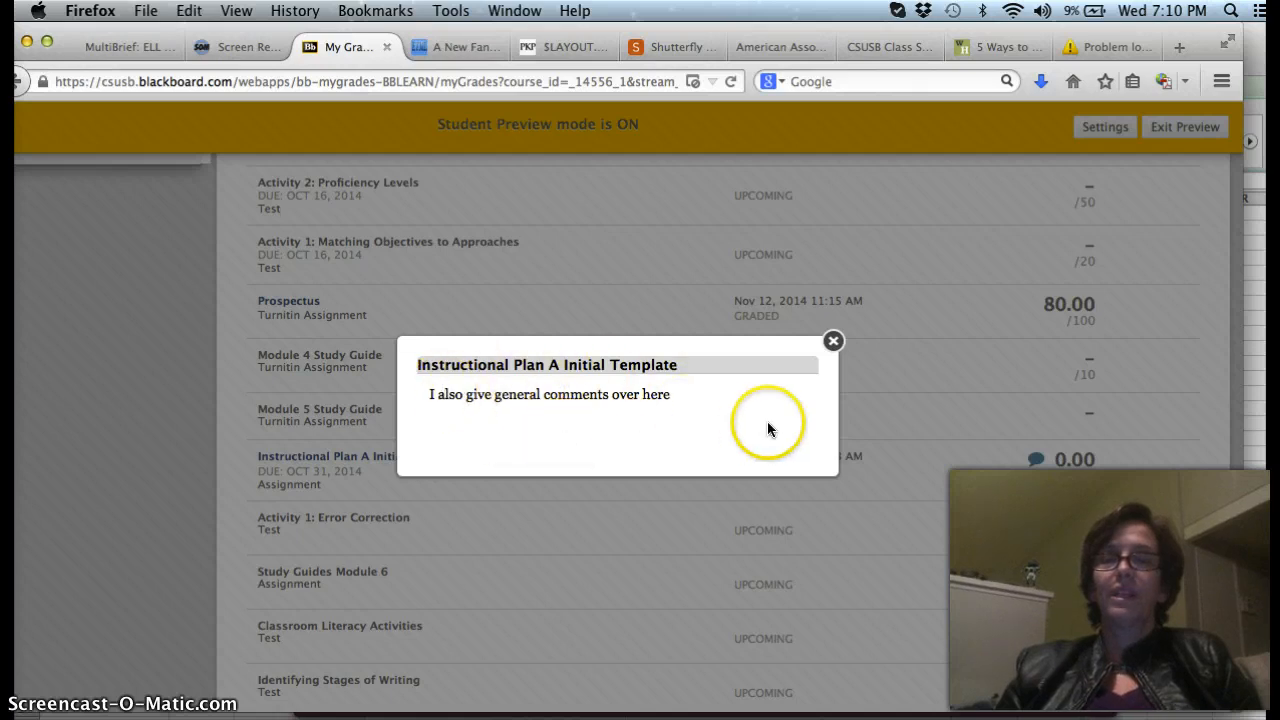
pyautogui.click(833, 343)
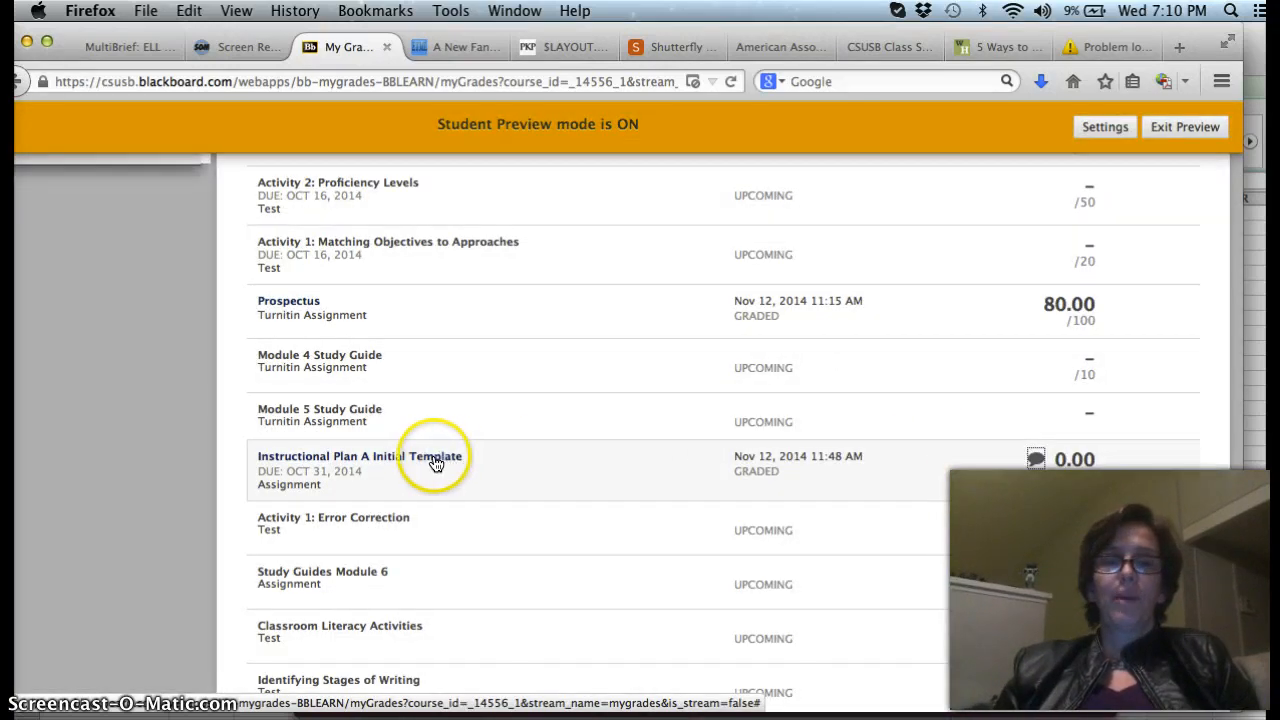
# - Open the graded Instructional Plan A Initial Template submission and examine its in-text comment beside the full-width document
pyautogui.click(433, 459)
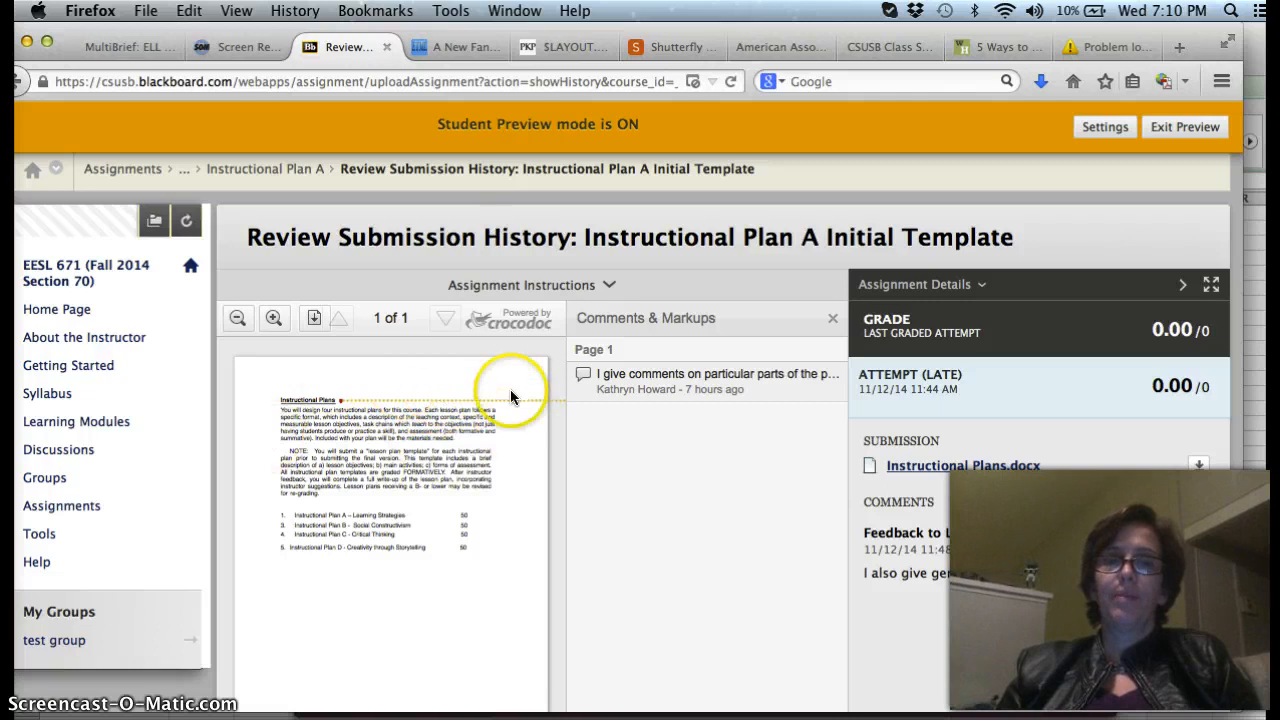
pyautogui.click(833, 323)
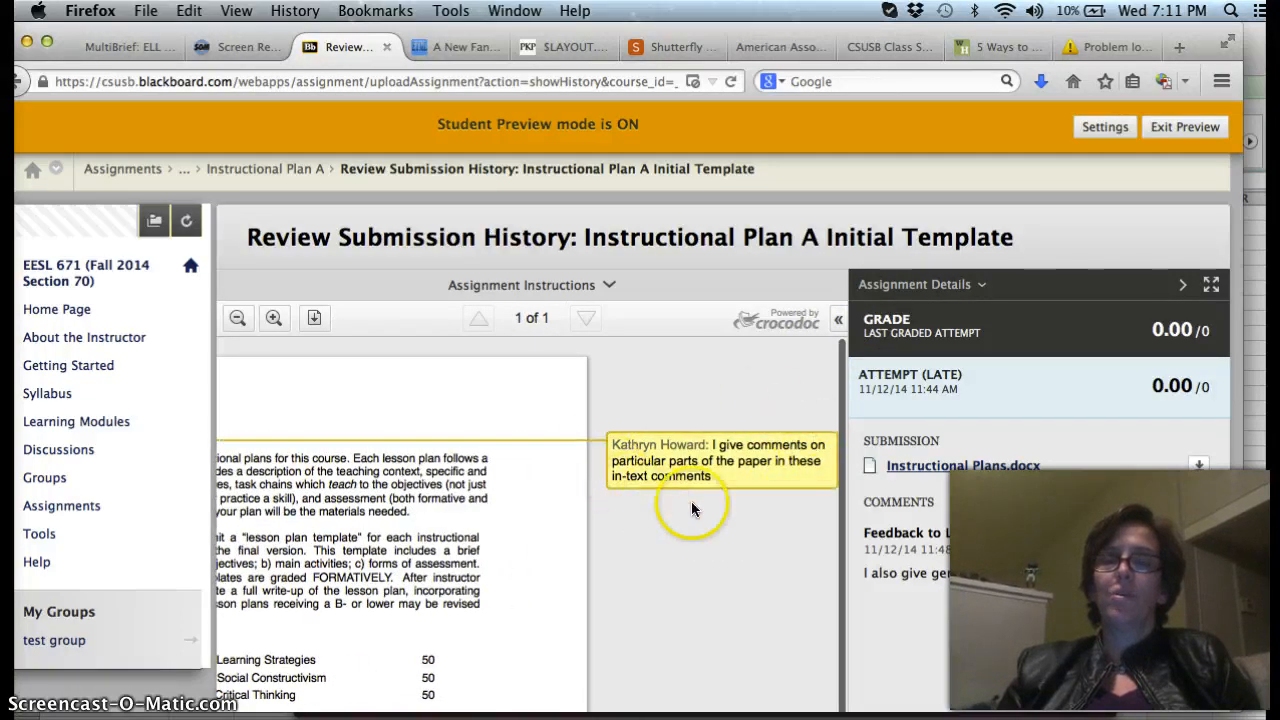
pyautogui.hscroll(-5, 476, 519)
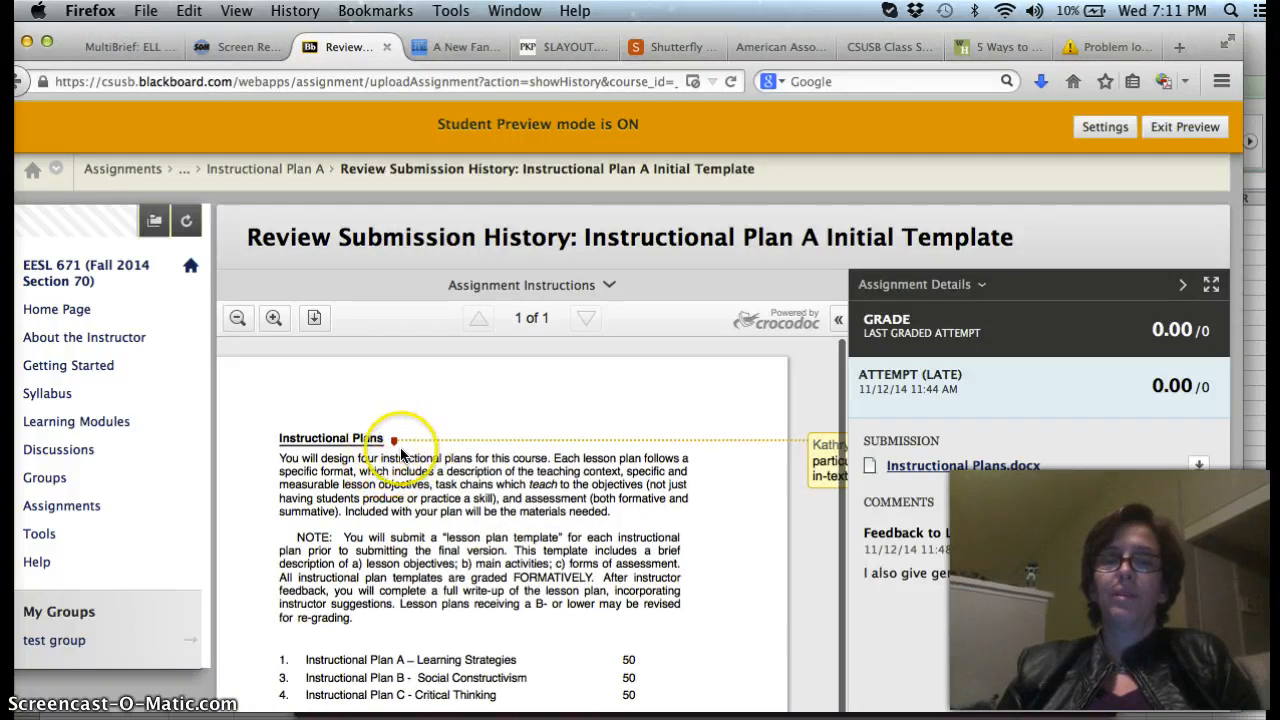
pyautogui.hscroll(4, 516, 489)
pyautogui.hscroll(1, 516, 489)
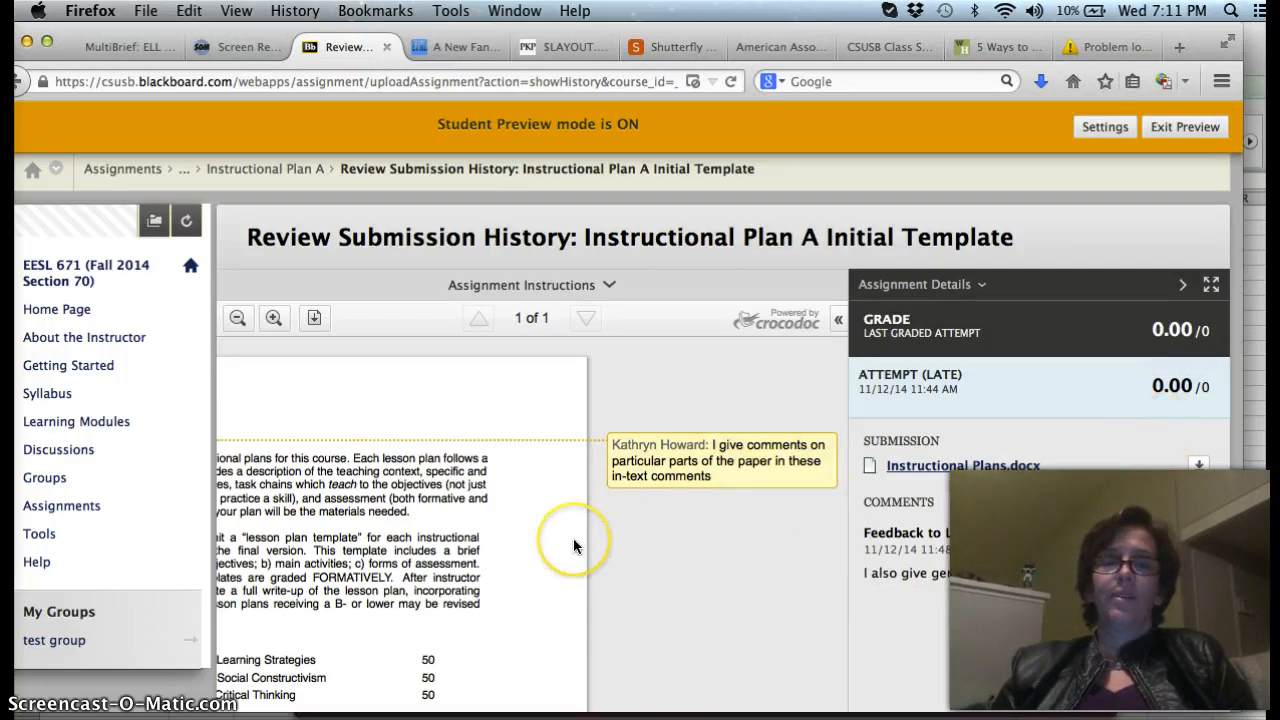
pyautogui.hscroll(-5, 571, 543)
pyautogui.hscroll(-2, 574, 543)
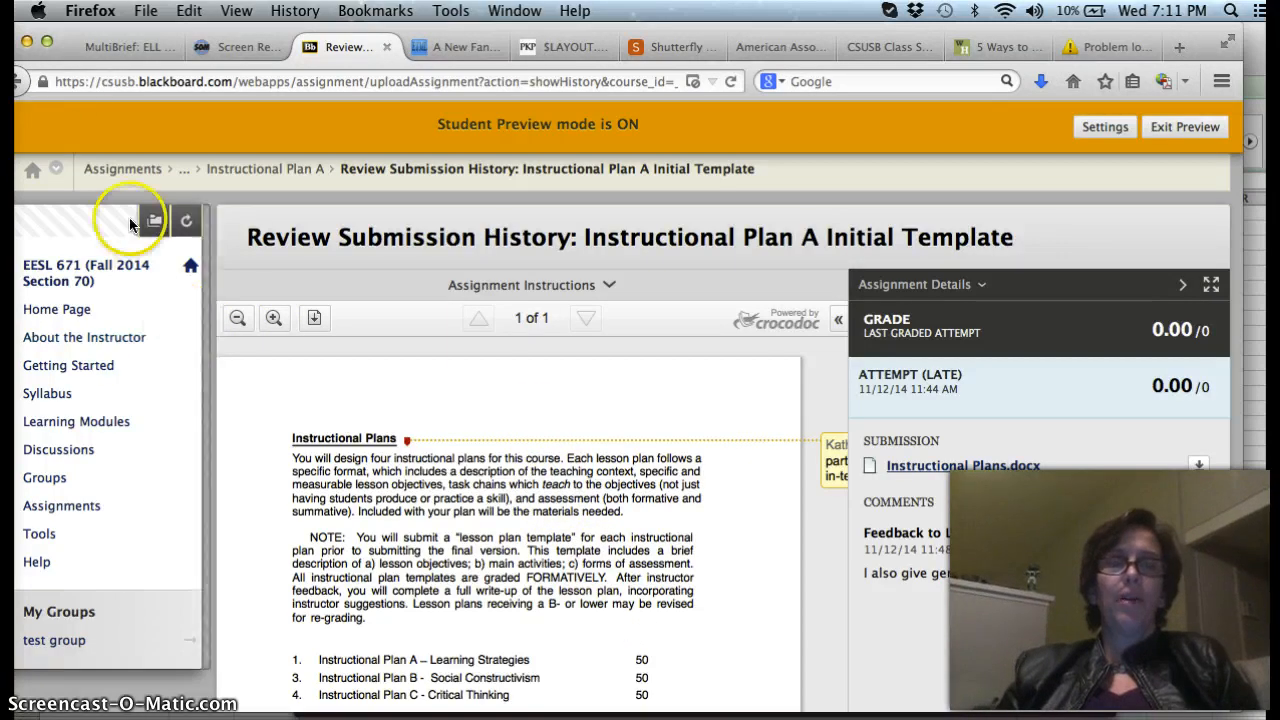
# - Leave the submission review for the My Grades list, then go back one more page
pyautogui.click(17, 84)
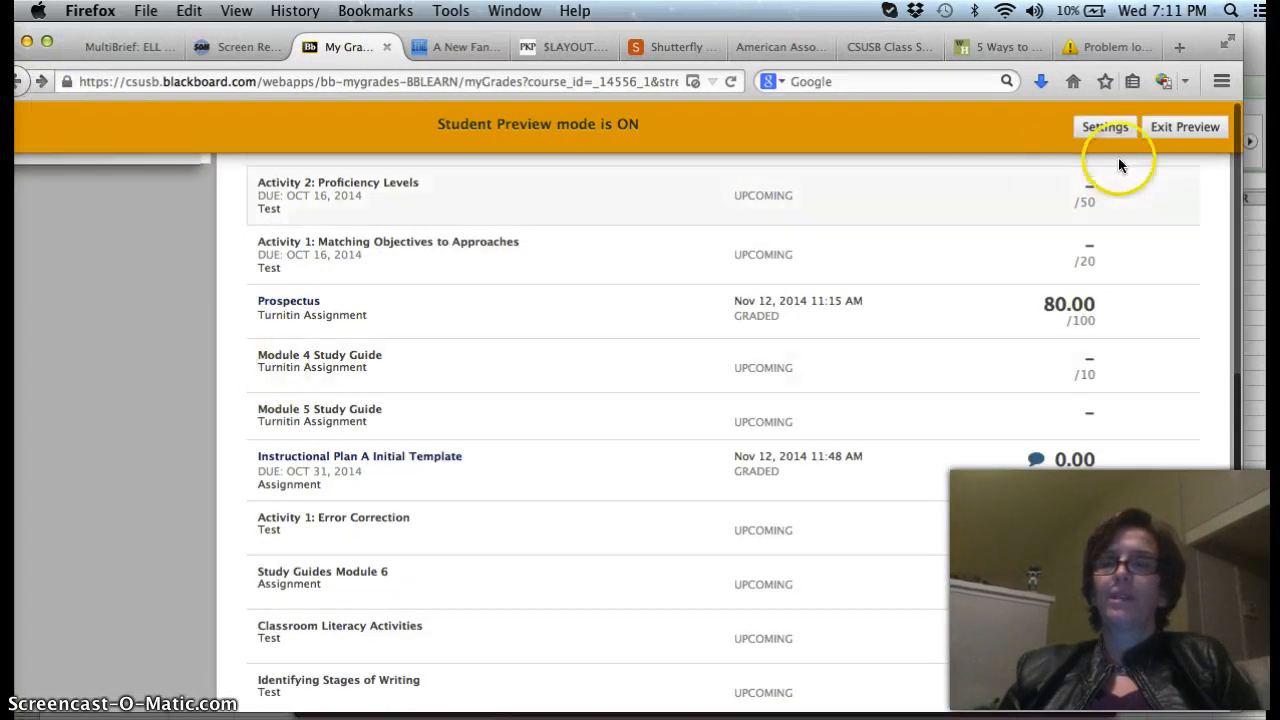
pyautogui.scroll(3, 1125, 175)
pyautogui.scroll(6, 1120, 178)
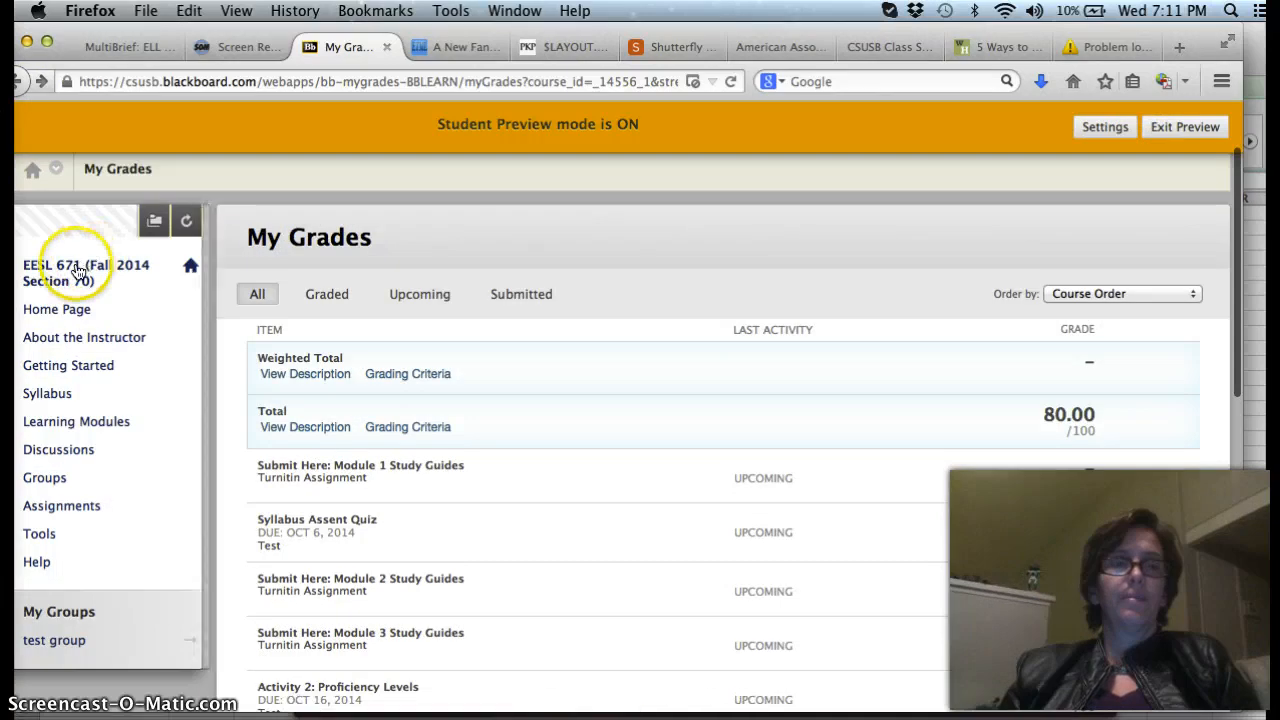
pyautogui.click(18, 82)
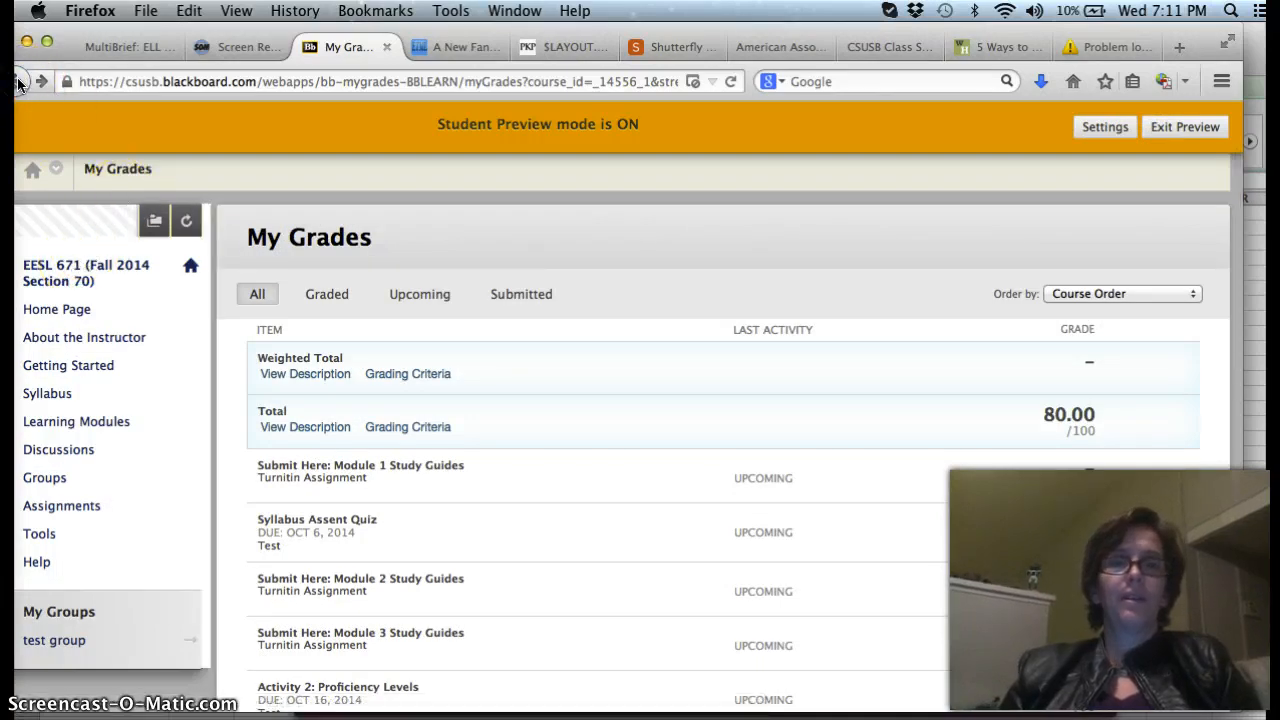